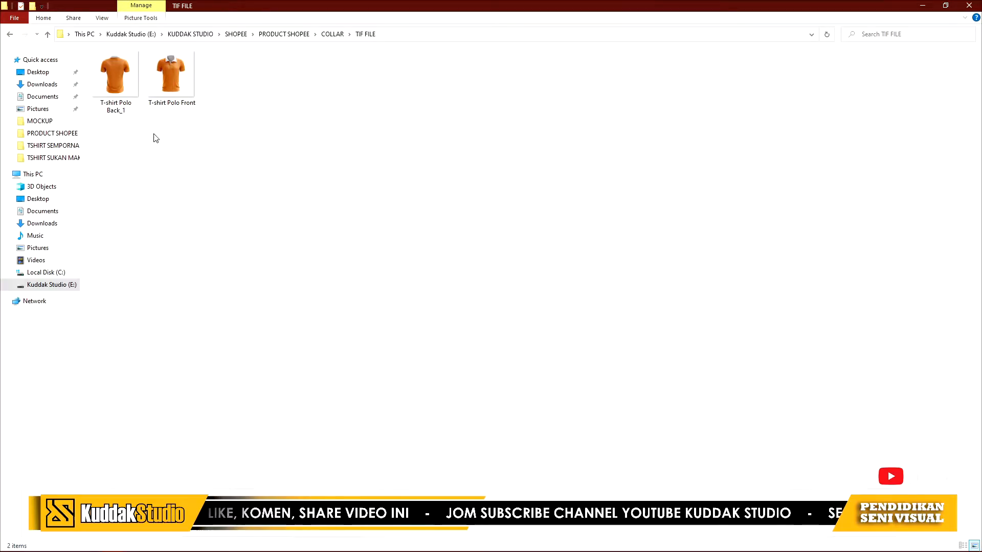
Look over the mockup previews in the COLLAR folder and the T-shirt images in its TIF FILE subfolder.
click(12, 35)
click(593, 280)
drag(826, 250, 775, 255)
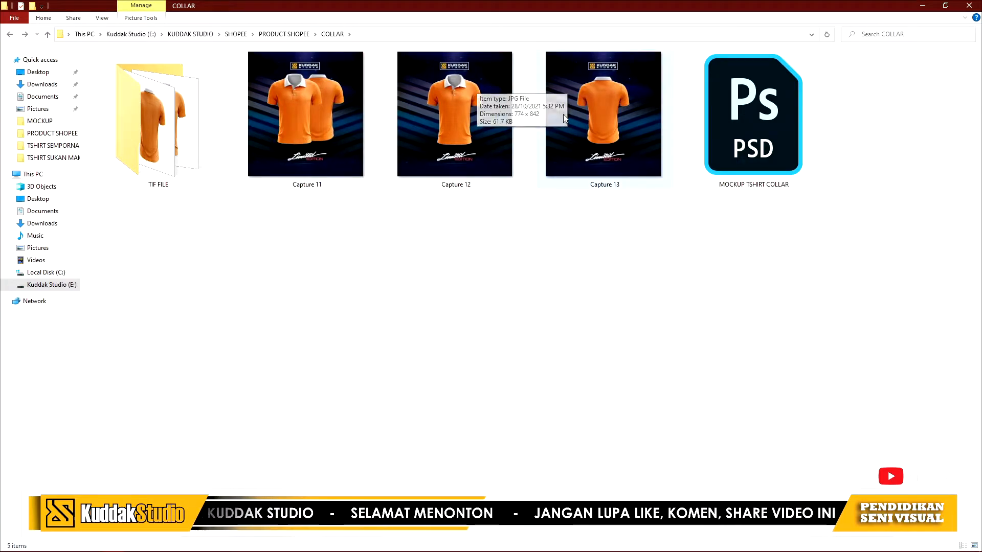
double_click(156, 123)
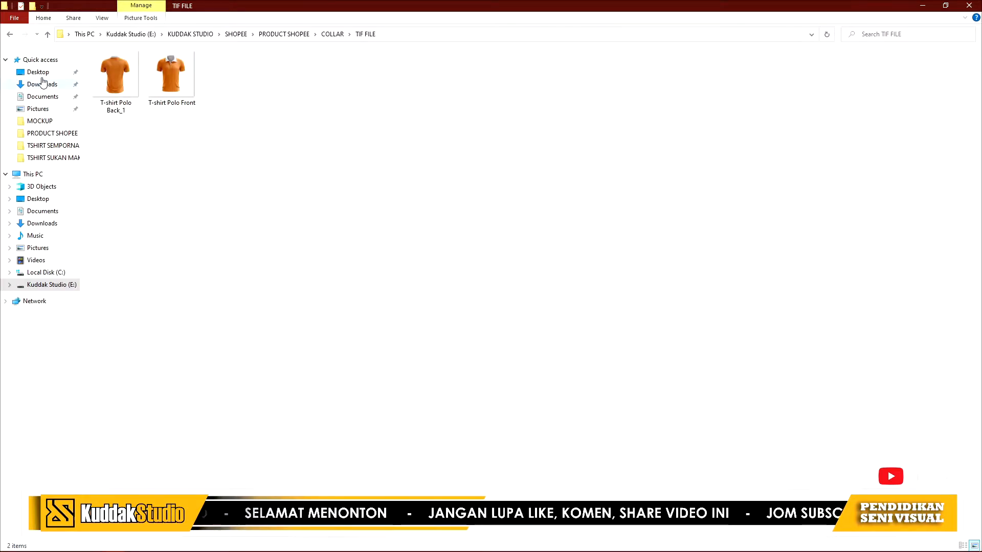
click(10, 34)
click(644, 366)
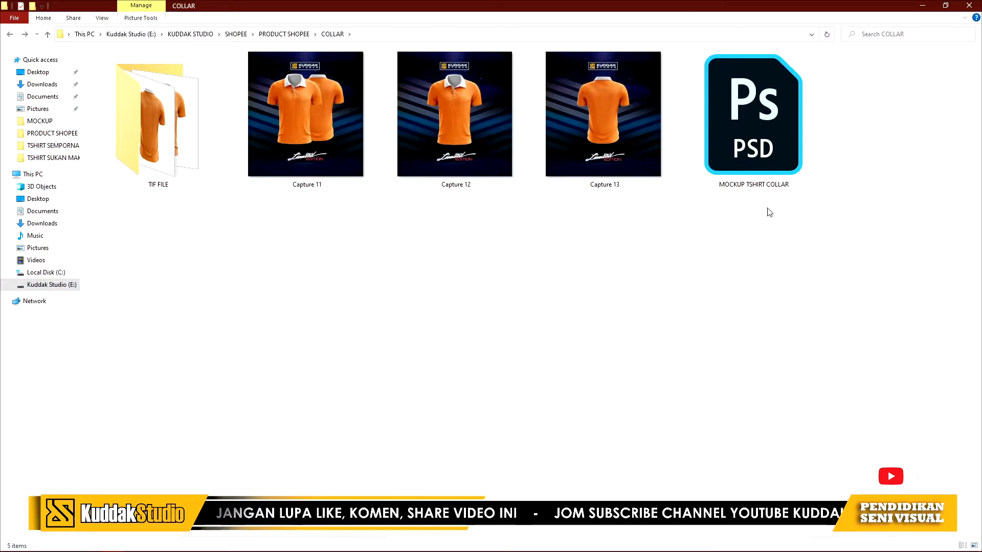
double_click(172, 161)
drag(200, 150, 107, 96)
click(192, 159)
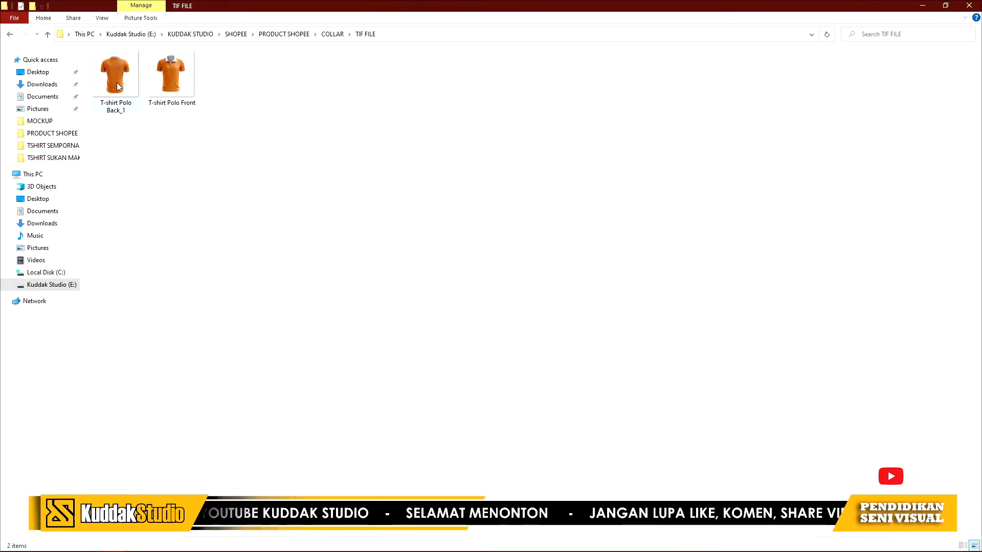
mouse_move(121, 77)
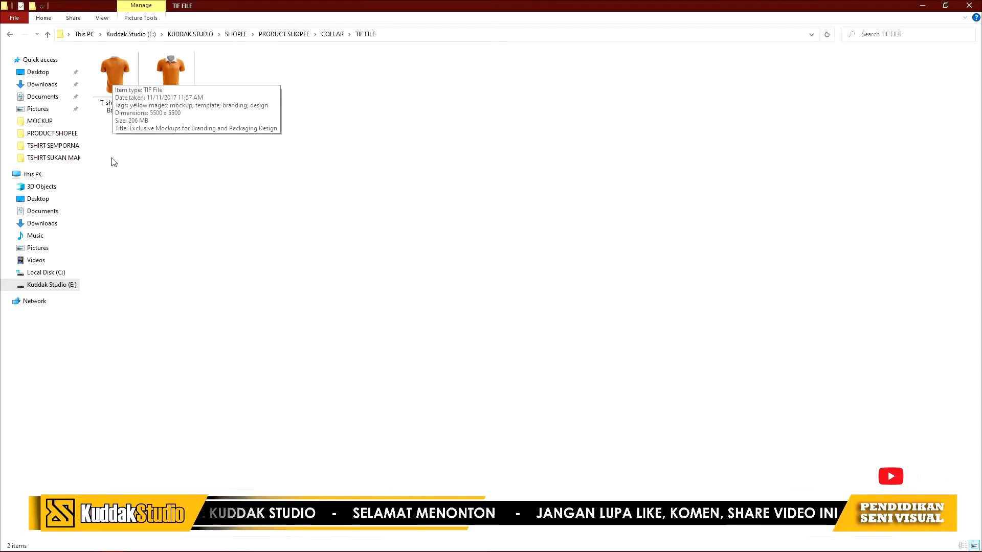
right_click(115, 77)
mouse_move(193, 219)
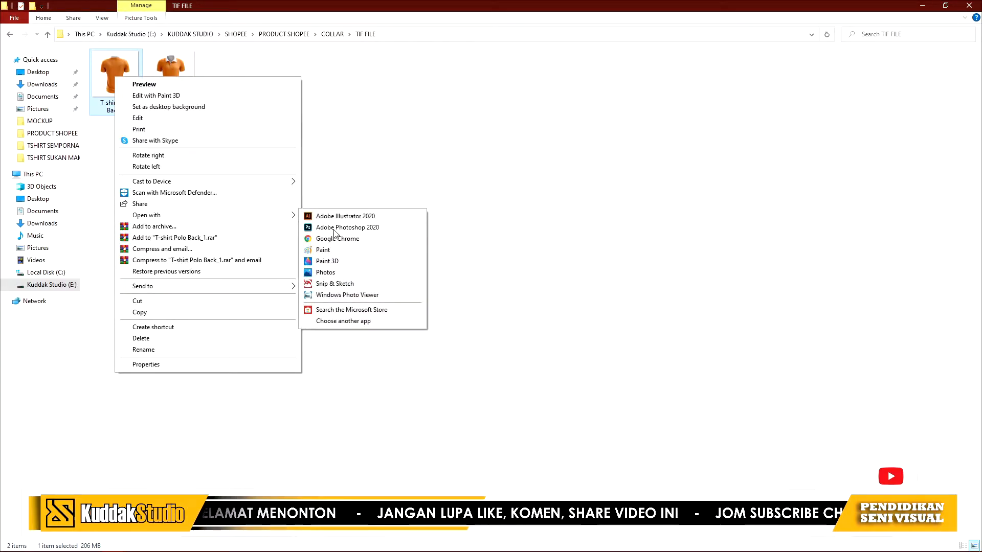
click(372, 148)
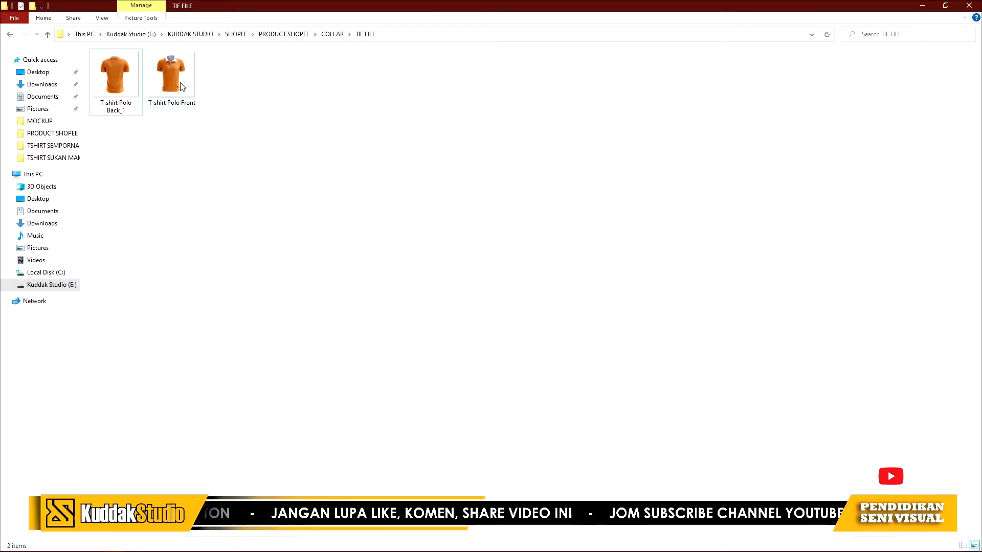
Open the T-shirt Polo Front file from the TIF FILE folder with Adobe Photoshop 2020.
mouse_move(181, 86)
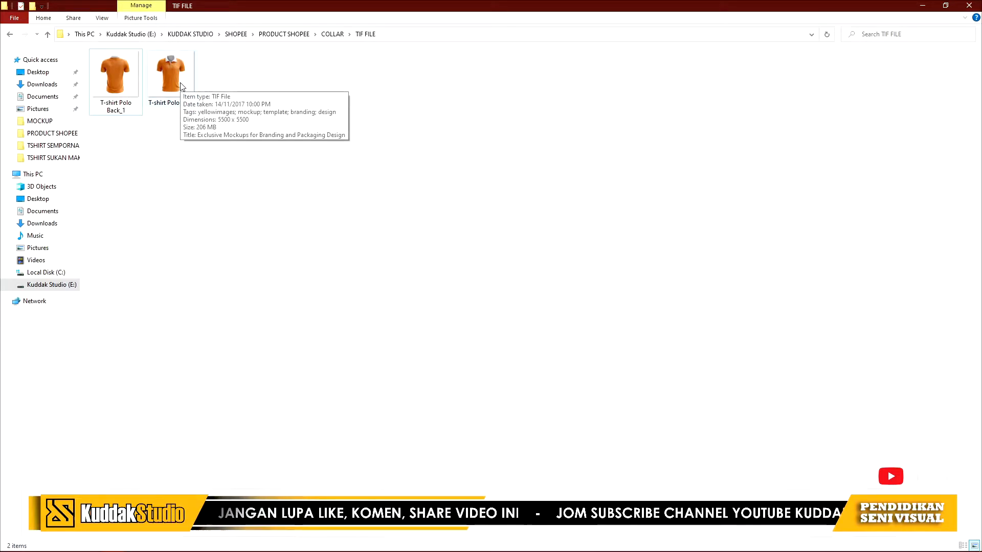
right_click(172, 76)
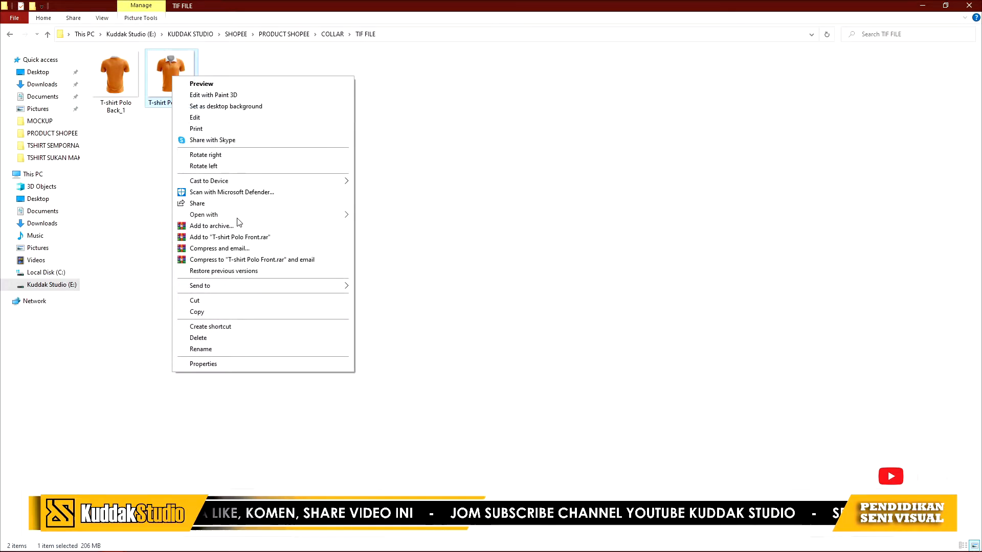
mouse_move(238, 218)
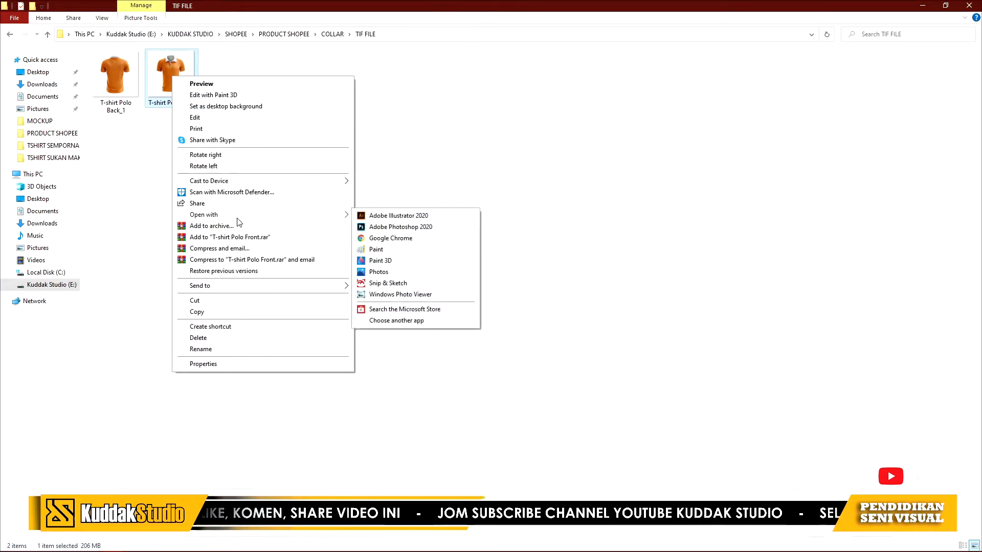
click(403, 231)
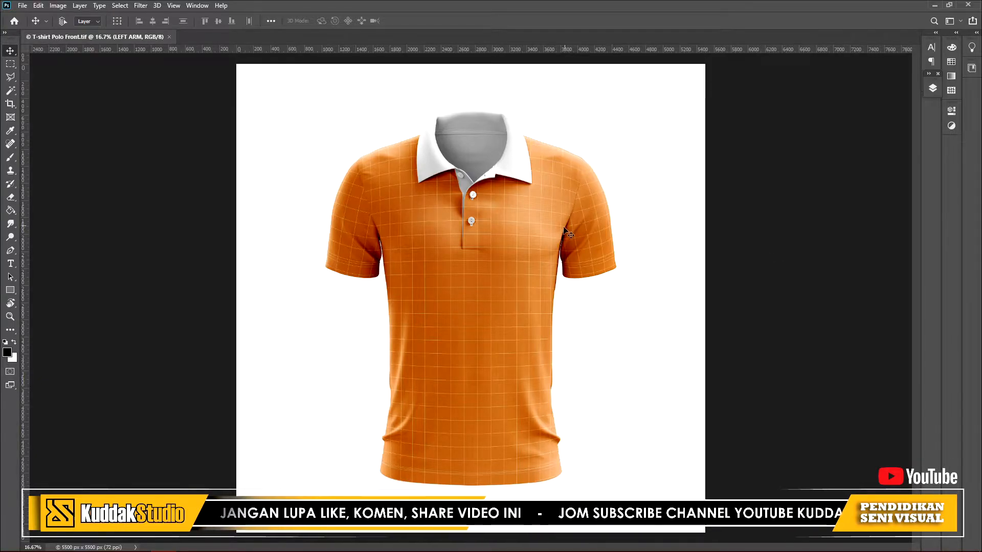
Collapse the T-SHIRT group, hide T-SHIRT, PARTS and BLANK IMAGE in turn, and toggle BACKGROUND to examine what each contributes.
click(932, 89)
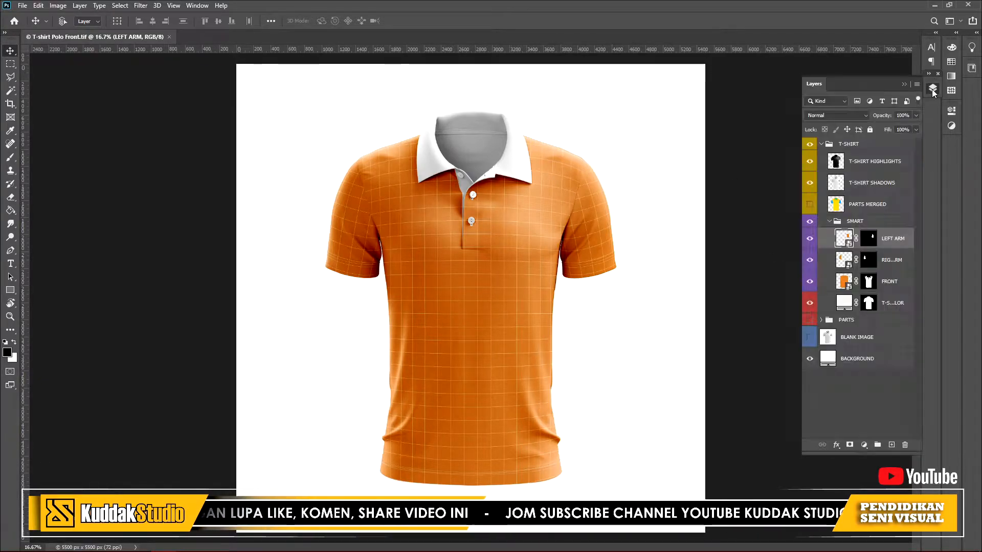
click(821, 144)
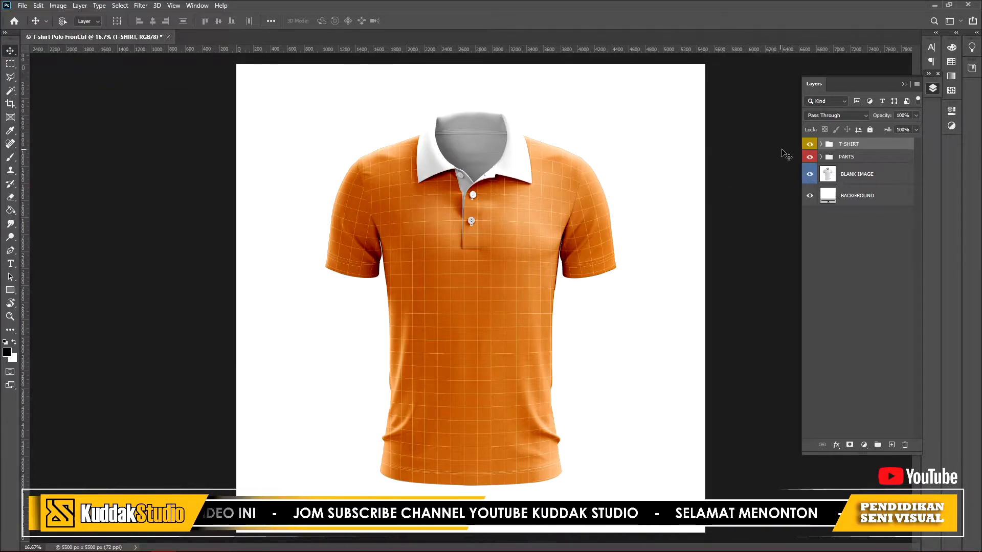
click(811, 145)
click(809, 156)
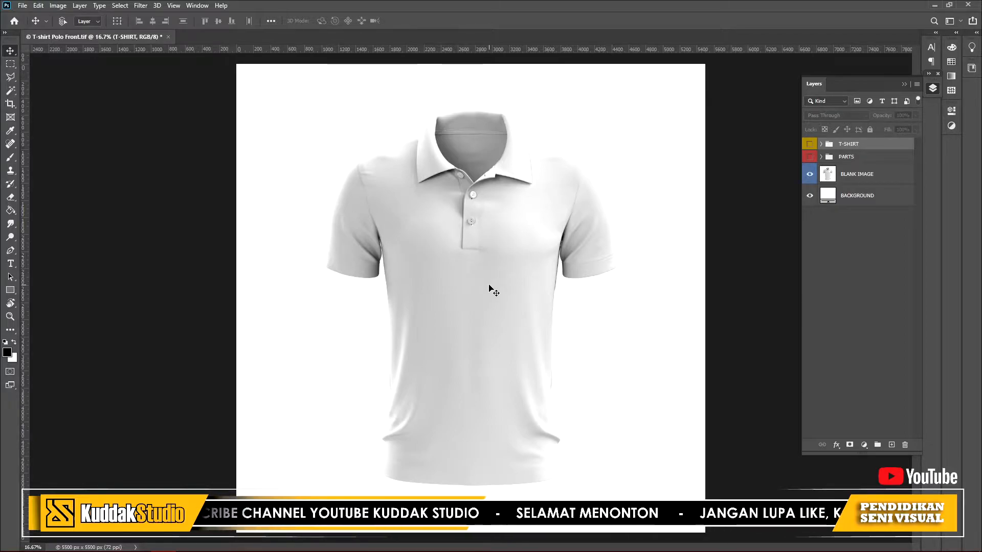
click(810, 174)
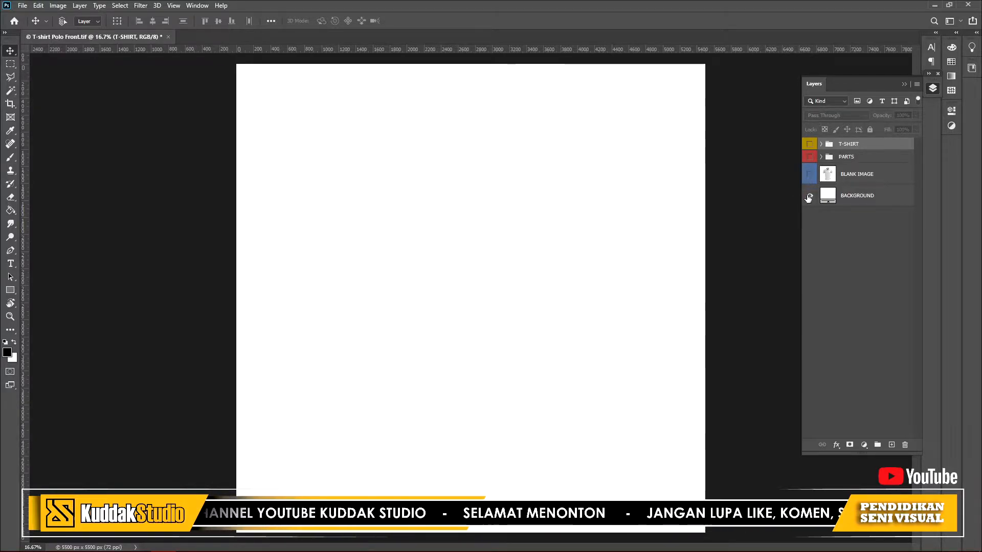
click(809, 196)
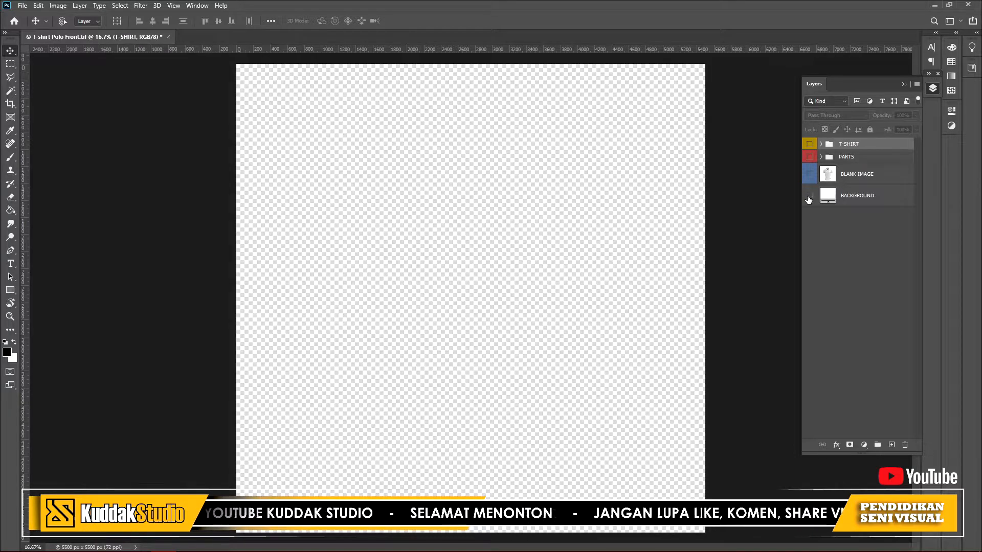
click(809, 196)
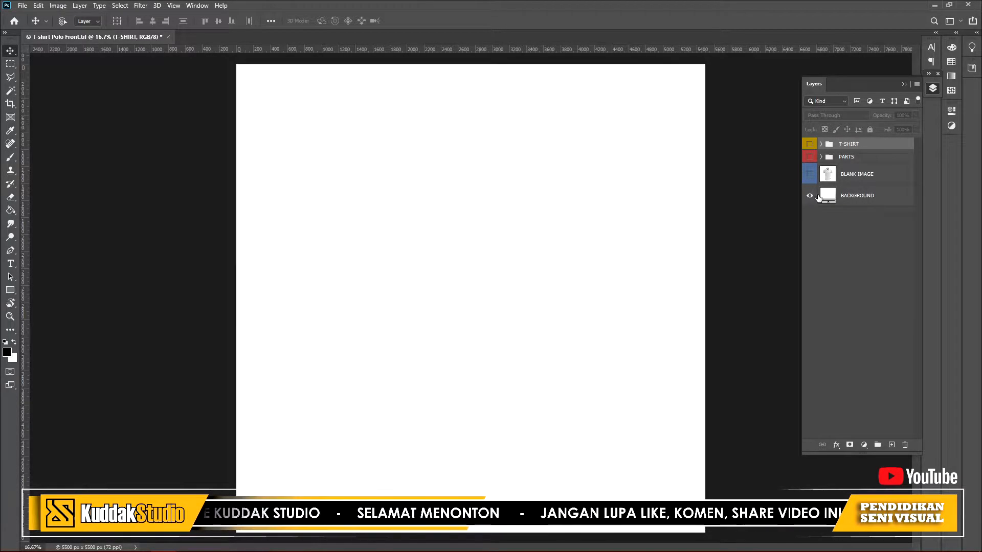
Set the BACKGROUND layer's solid fill color to white (ffffff).
click(824, 197)
double_click(823, 198)
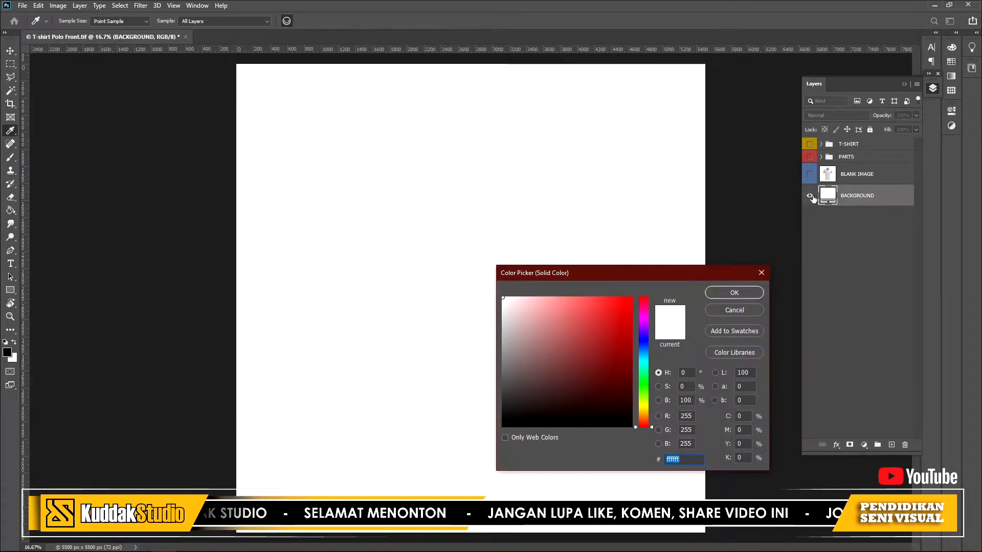
click(761, 273)
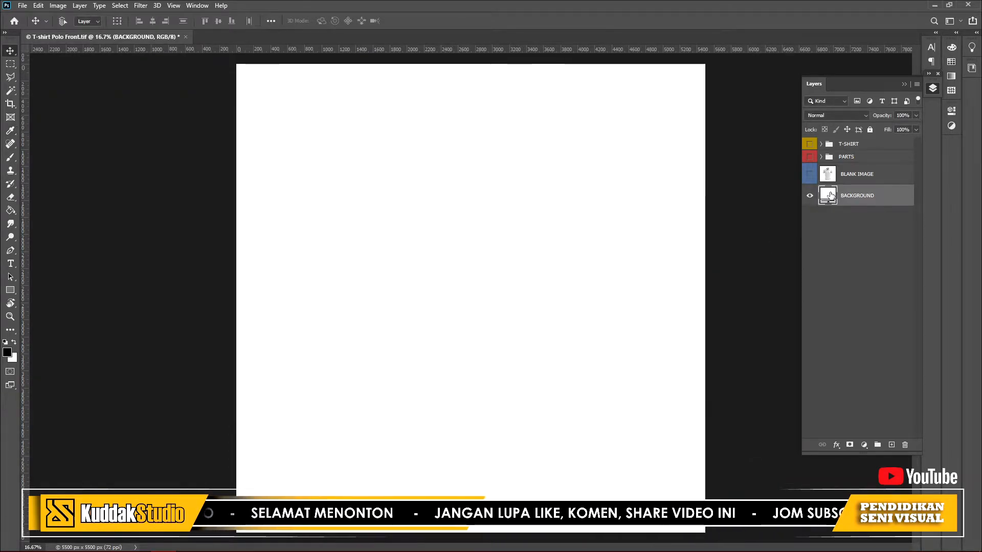
double_click(829, 195)
click(506, 317)
mouse_move(505, 317)
mouse_down()
mouse_move(516, 332)
mouse_move(604, 332)
mouse_move(574, 340)
mouse_move(482, 312)
mouse_move(477, 294)
mouse_up()
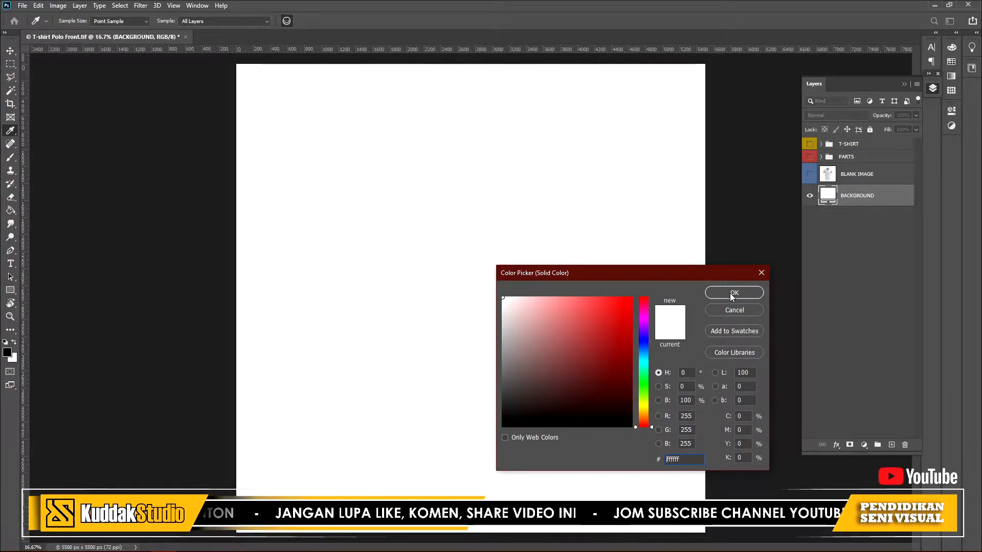
click(732, 293)
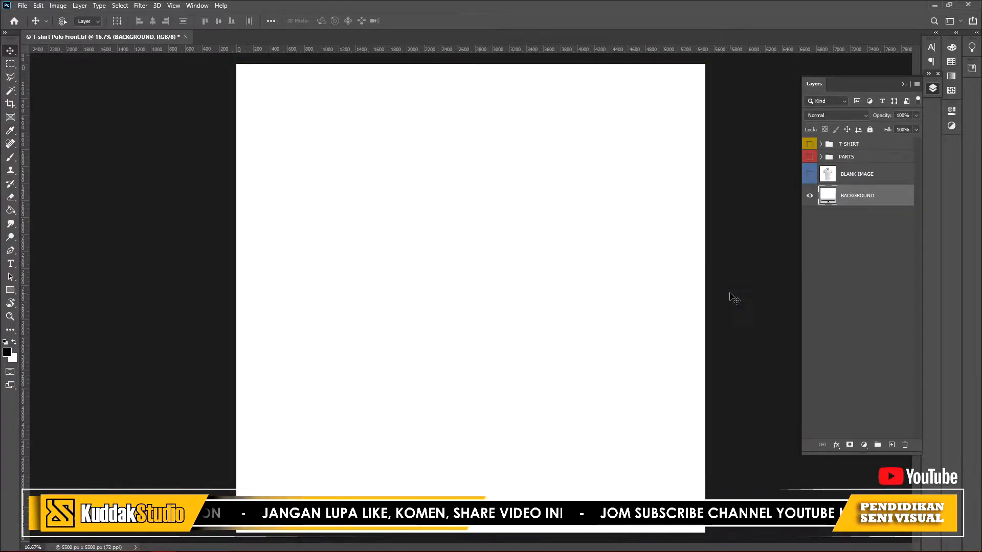
Show the PARTS and T-SHIRT groups again and deselect all layers.
click(809, 159)
click(809, 143)
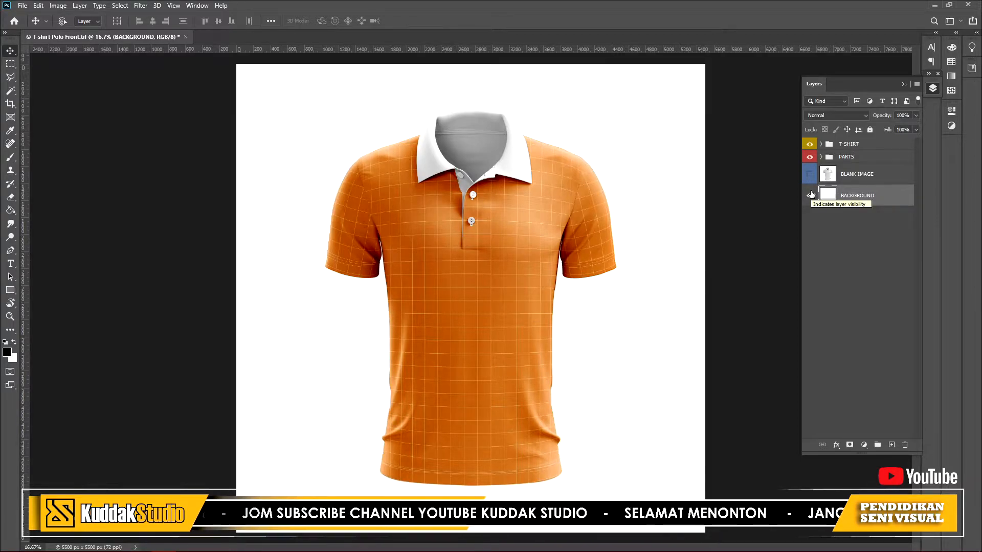
click(830, 245)
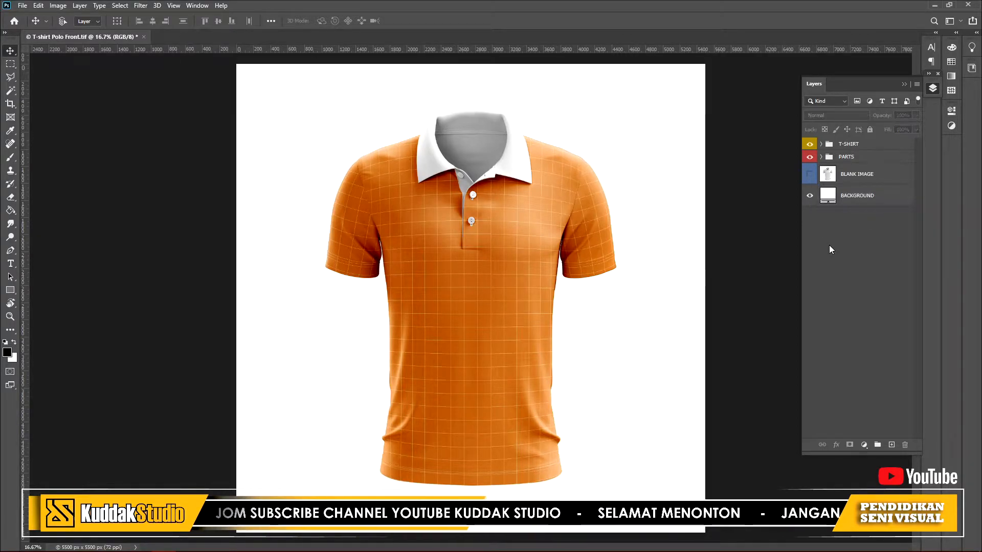
Expand the T-SHIRT group and its SMART subgroup, and hide the T-shirt color layer beneath FRONT.
click(821, 144)
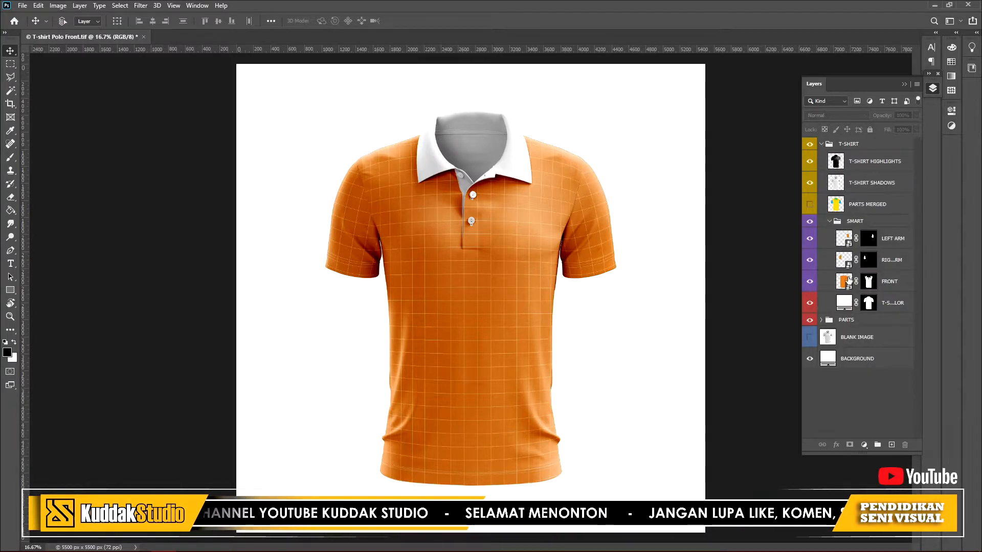
click(829, 220)
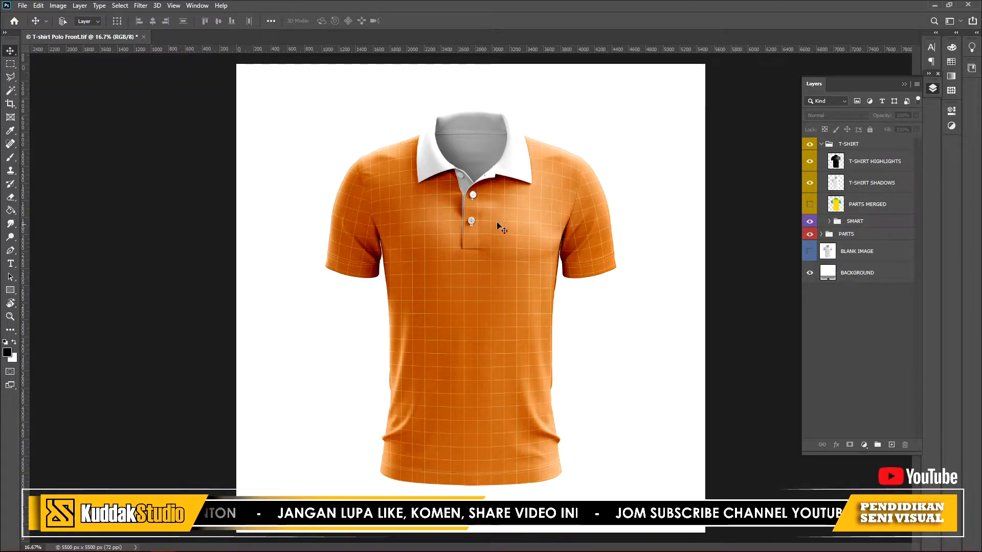
click(829, 222)
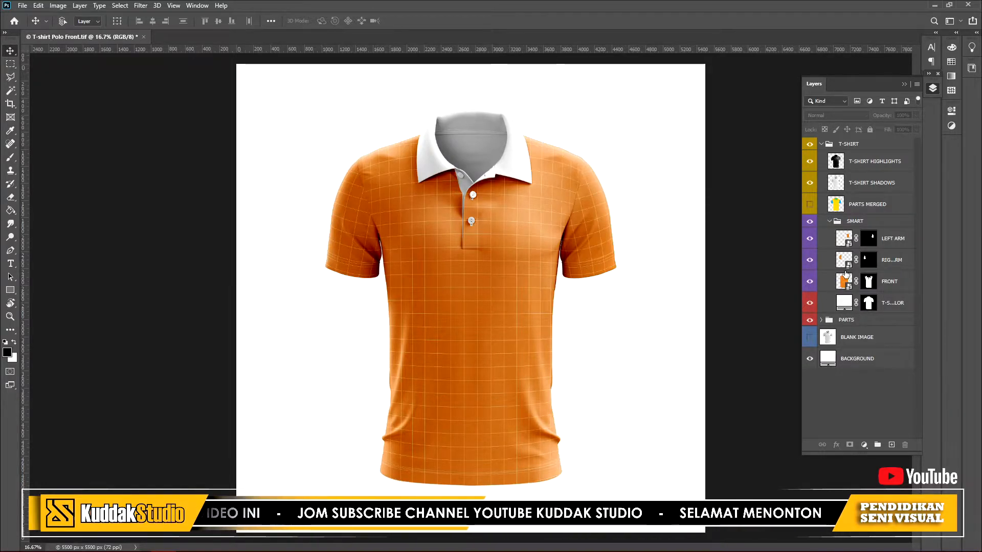
click(809, 304)
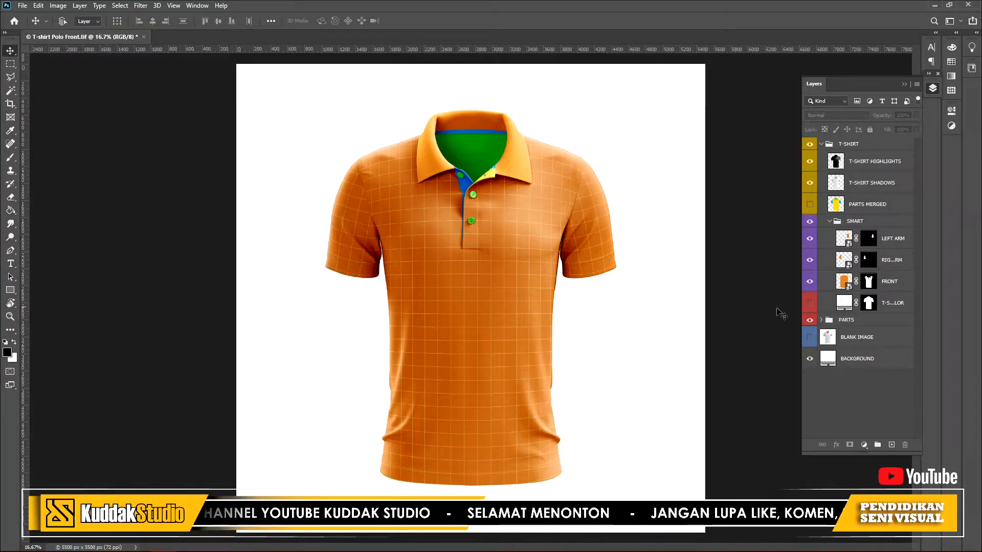
click(810, 304)
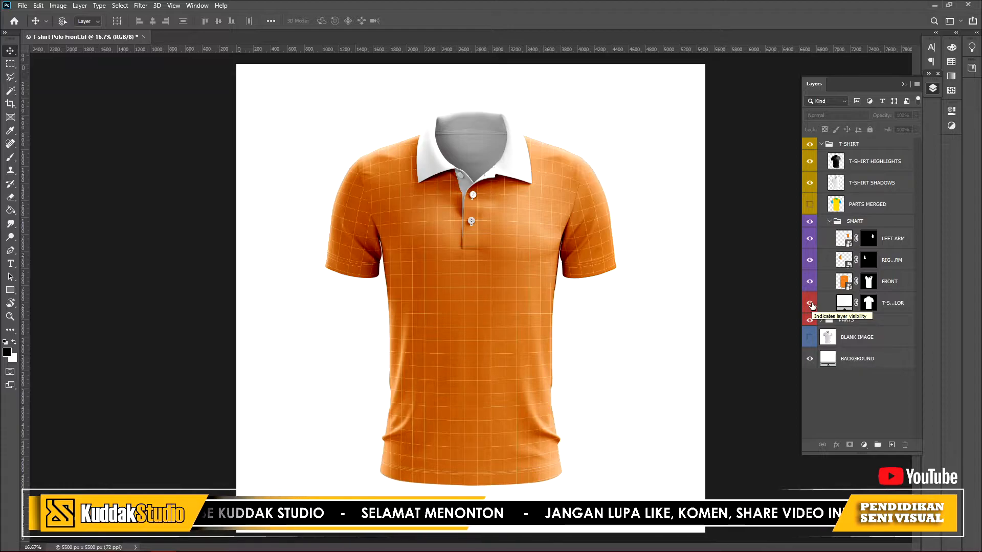
click(811, 304)
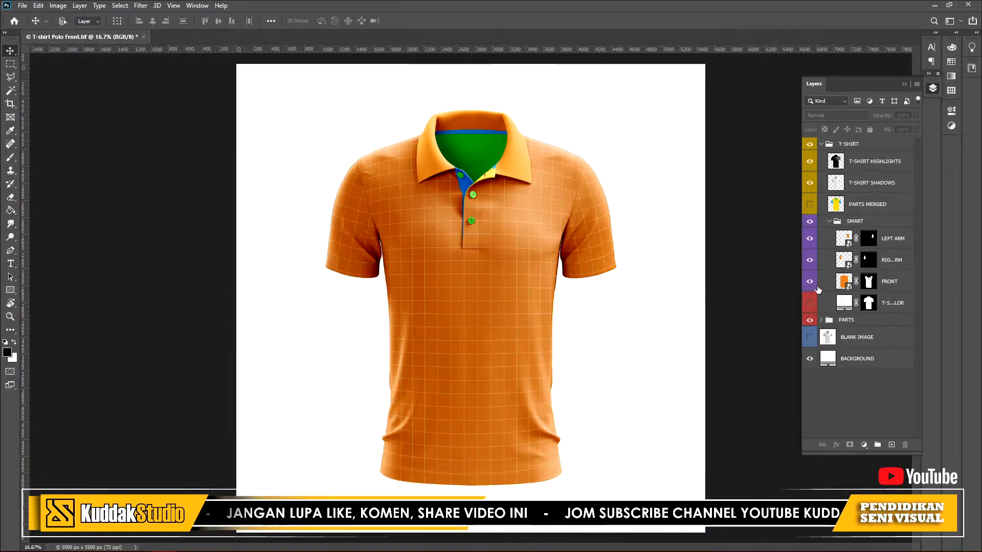
Open the contents of the FRONT smart object for editing and keep that document active.
double_click(849, 287)
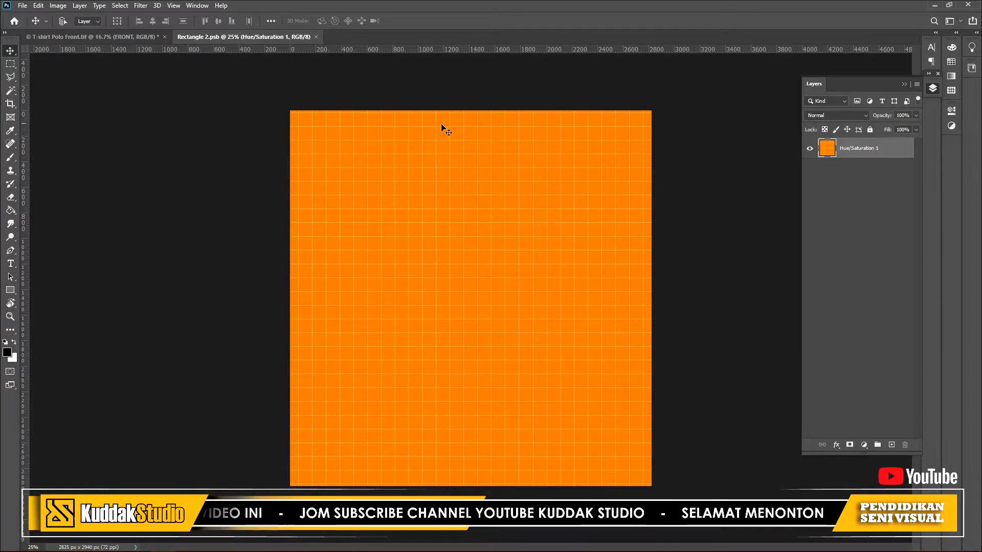
click(105, 39)
click(260, 38)
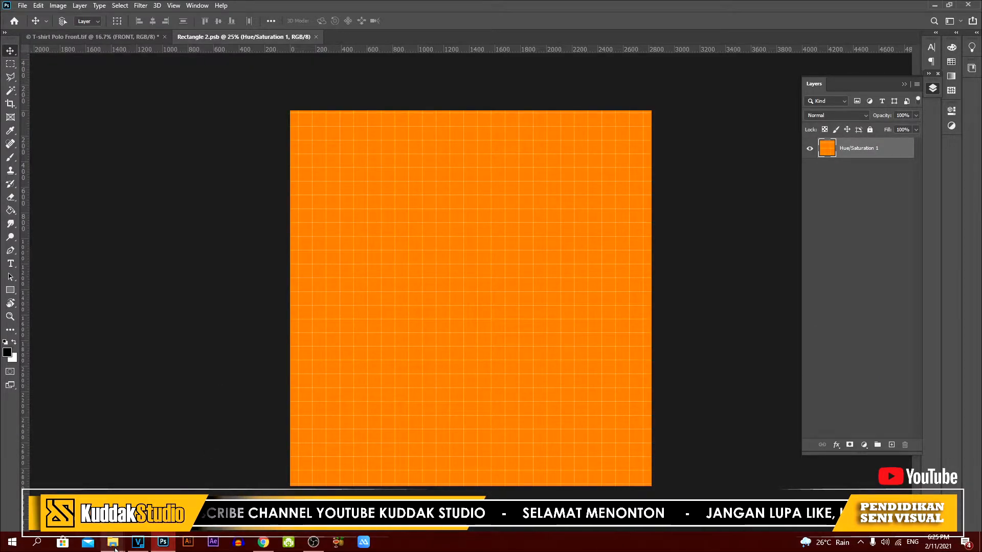
Switch to the New folder window in File Explorer and look through the four TEMPLATE TSHIRT images.
mouse_move(115, 547)
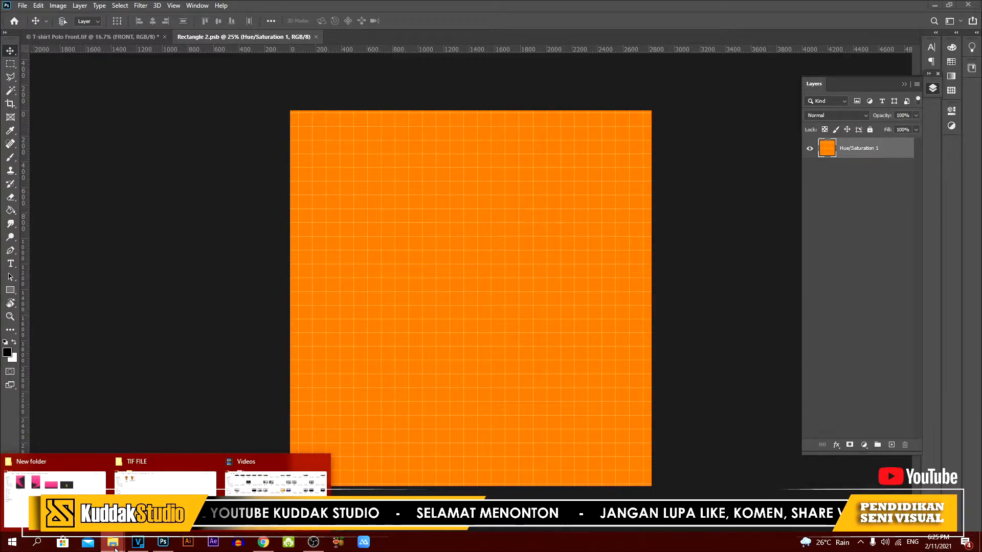
click(54, 486)
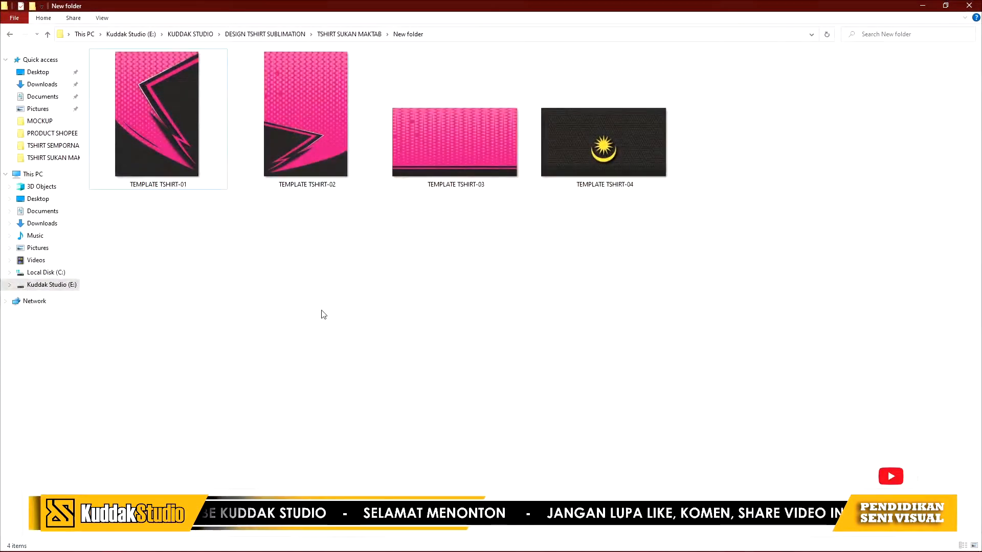
click(173, 101)
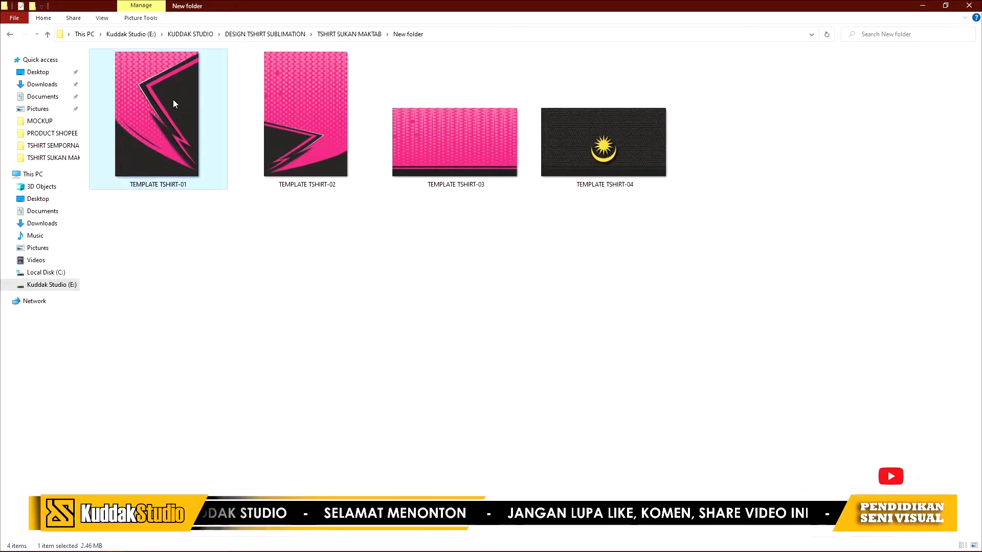
click(303, 107)
click(444, 139)
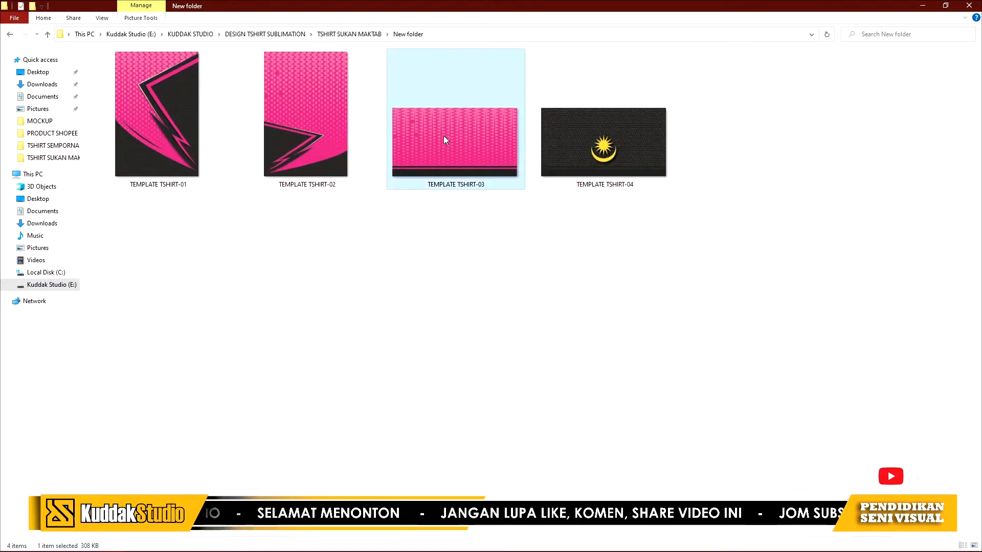
click(627, 147)
click(532, 255)
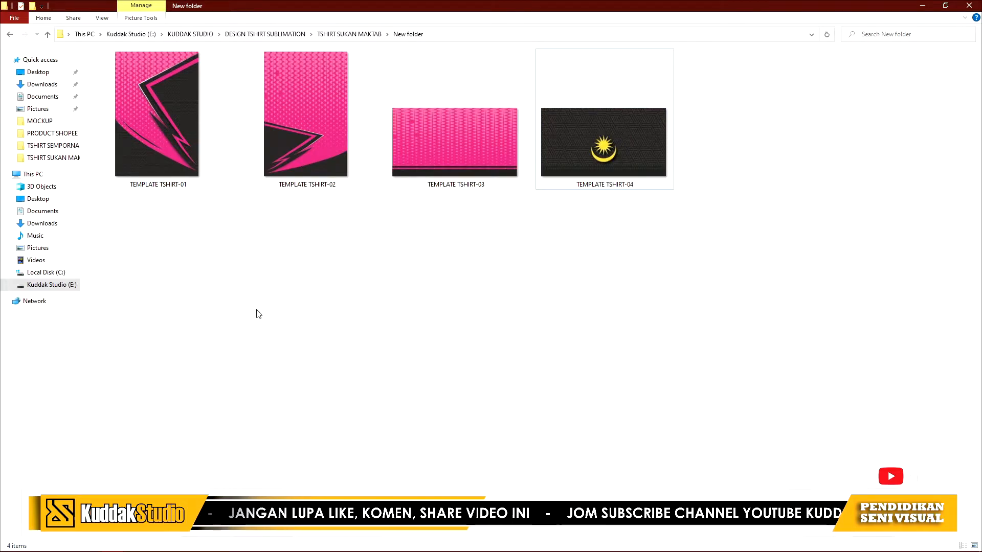
Place TEMPLATE TSHIRT-01 into the open FRONT contents and scale it to the full canvas height, about 307%.
click(160, 105)
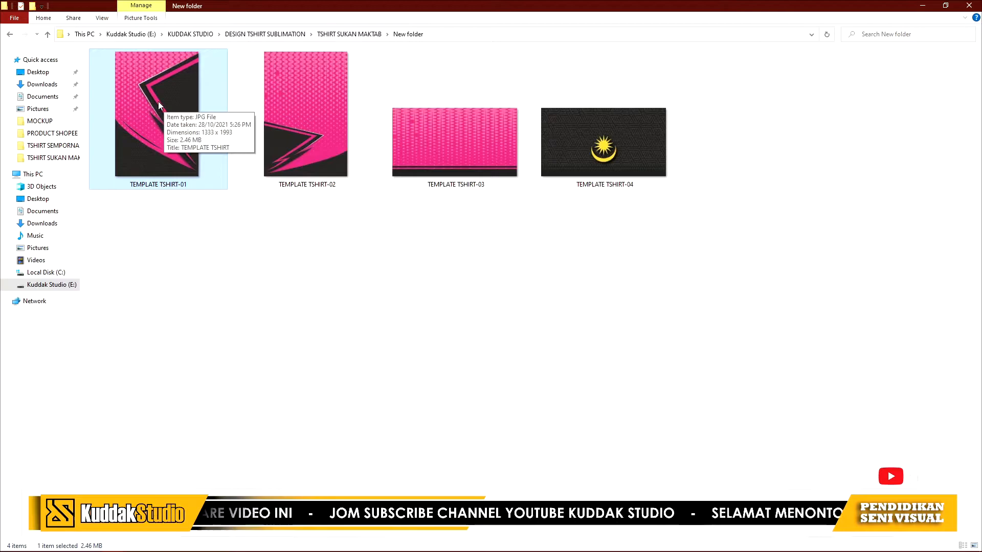
drag(158, 102, 489, 311)
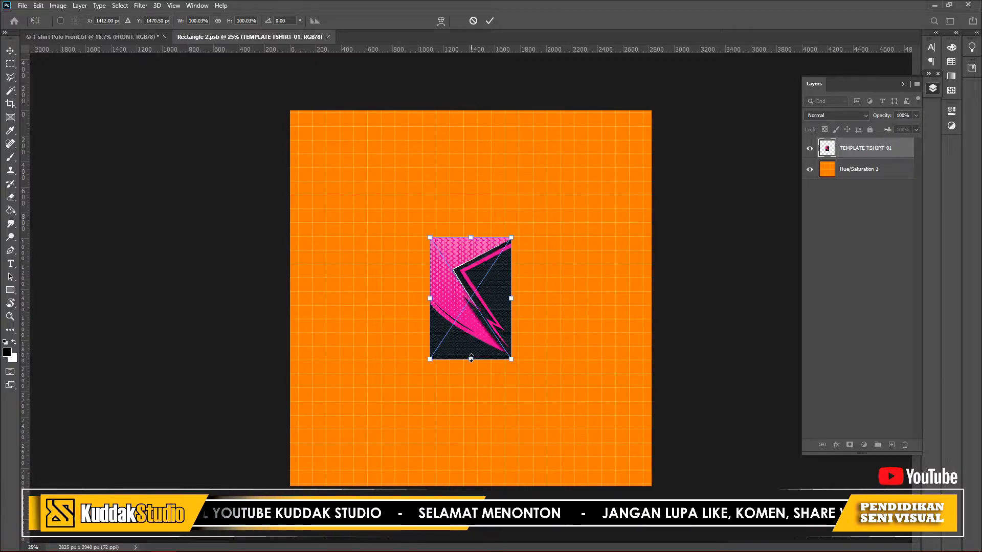
drag(471, 358, 474, 484)
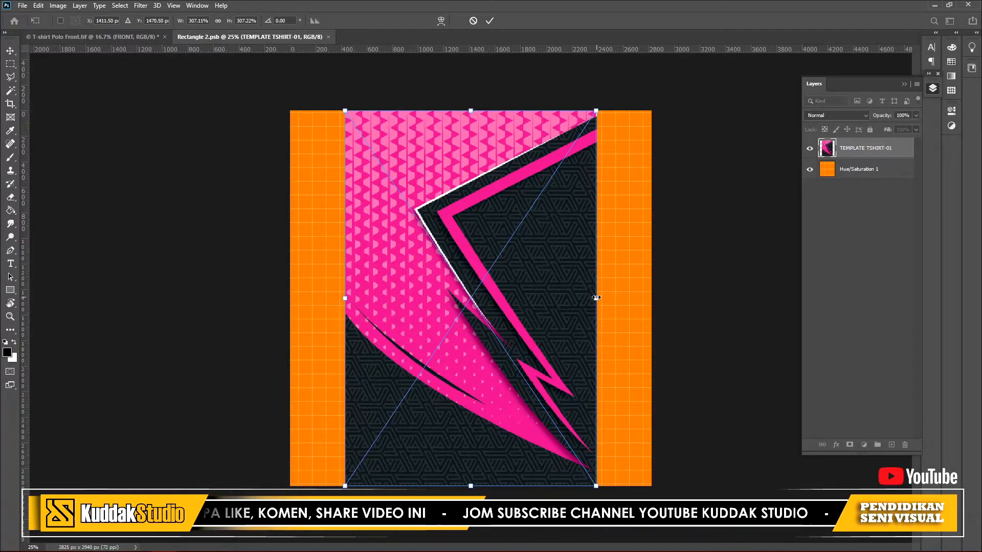
Stretch the placed TEMPLATE TSHIRT-01 design to about 375% width, and save and close the FRONT contents.
drag(597, 297, 624, 299)
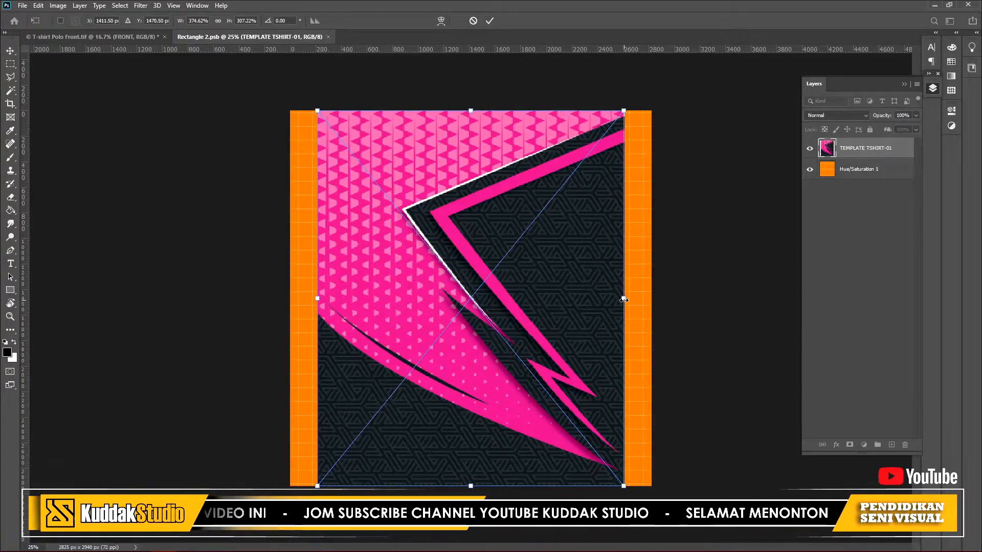
key(Return)
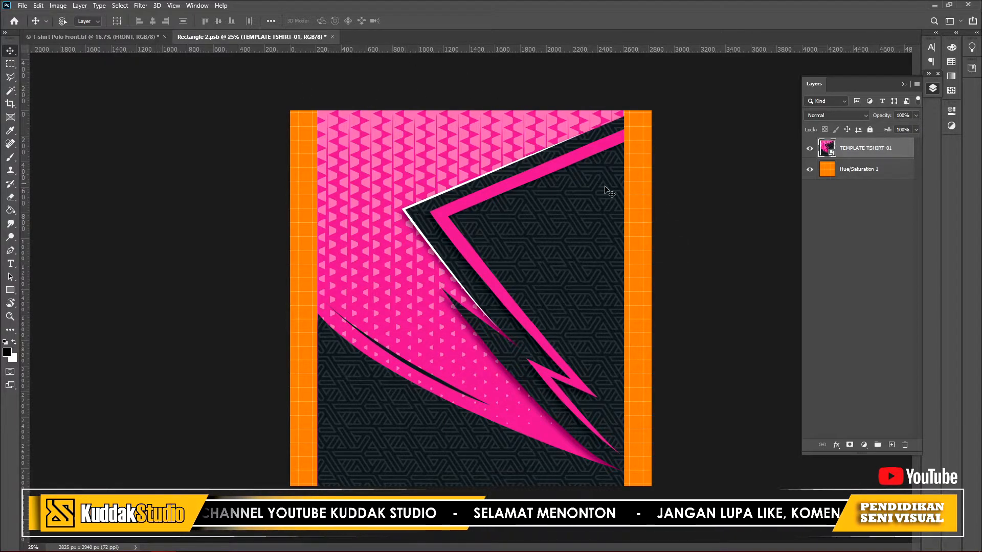
click(332, 37)
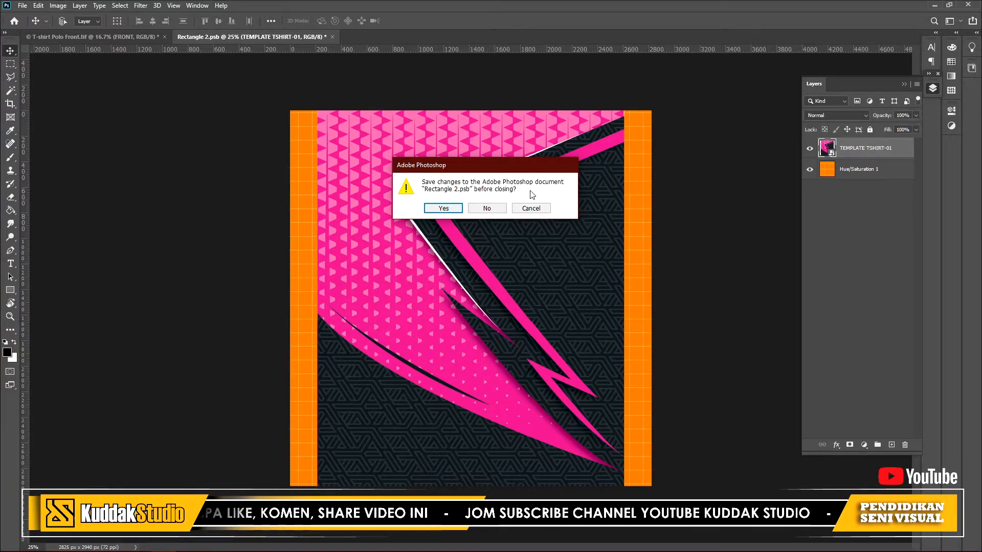
click(444, 208)
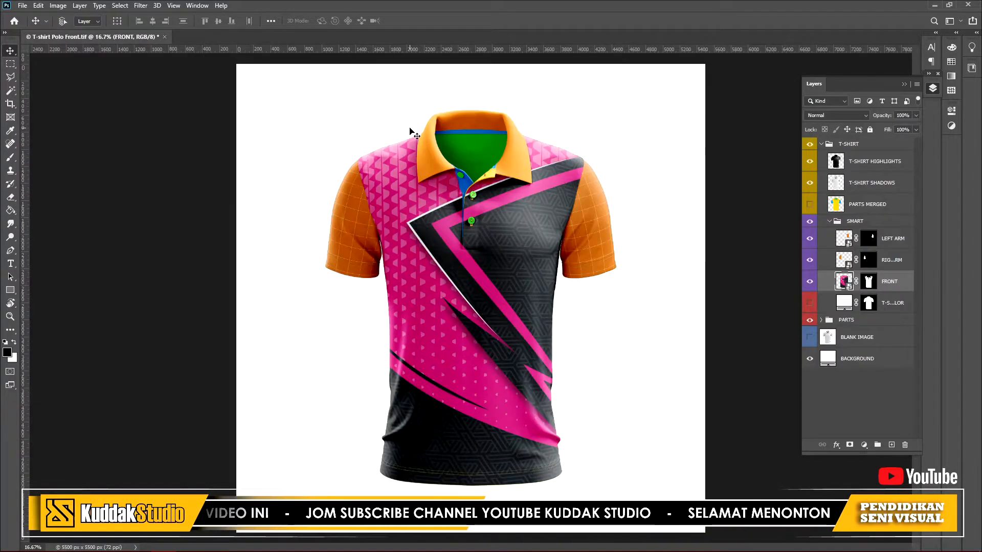
Open the contents of the RIGHT ARM smart object and place TEMPLATE TSHIRT-03 from the New folder window into it.
double_click(851, 264)
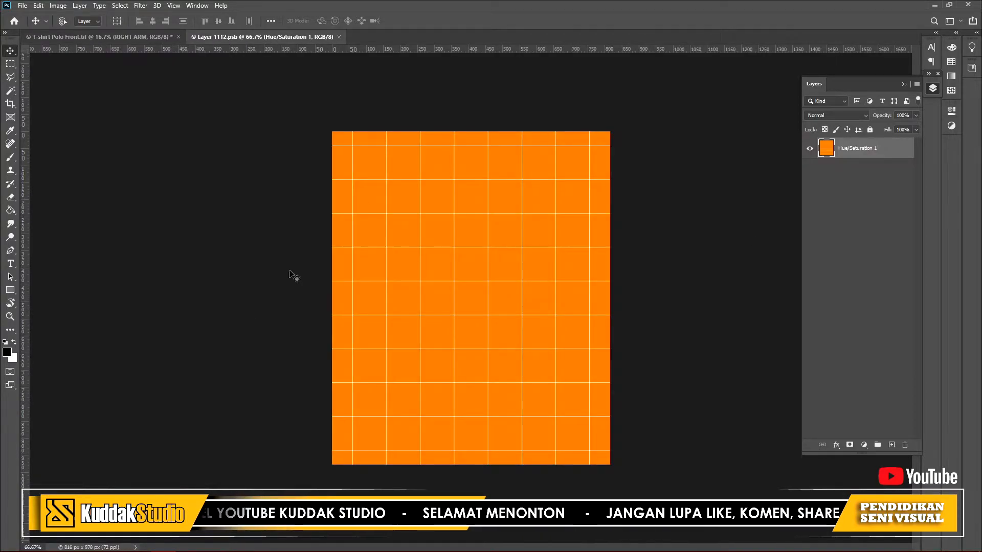
click(119, 545)
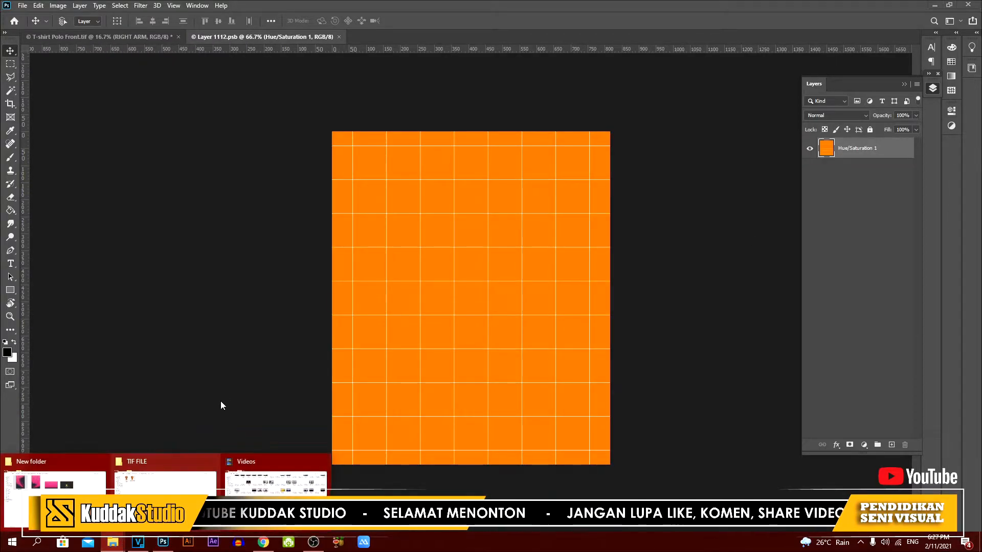
click(76, 478)
drag(453, 134, 485, 290)
Scale the TEMPLATE TSHIRT-03 design to the full canvas height, about 278%, and save and close the RIGHT ARM contents.
drag(471, 357, 490, 464)
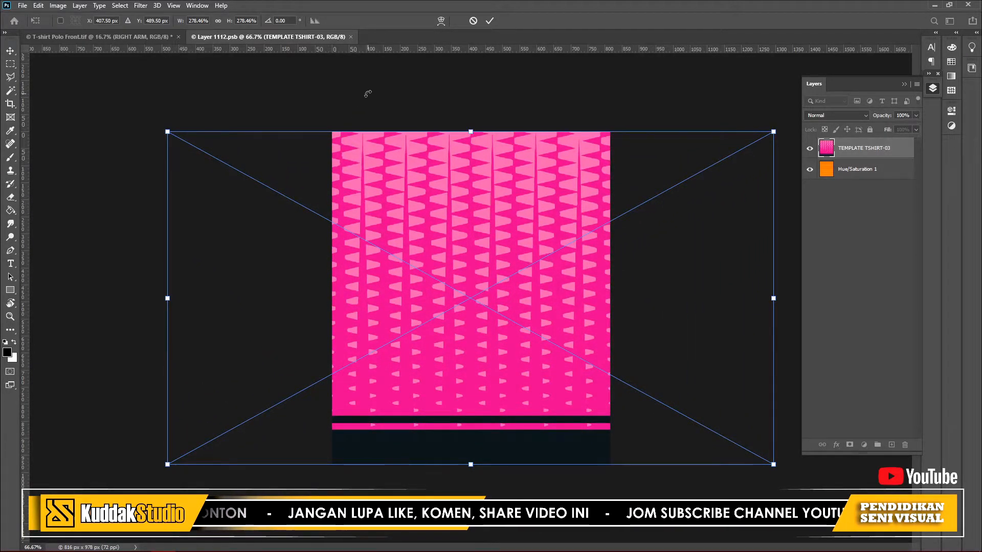
key(Return)
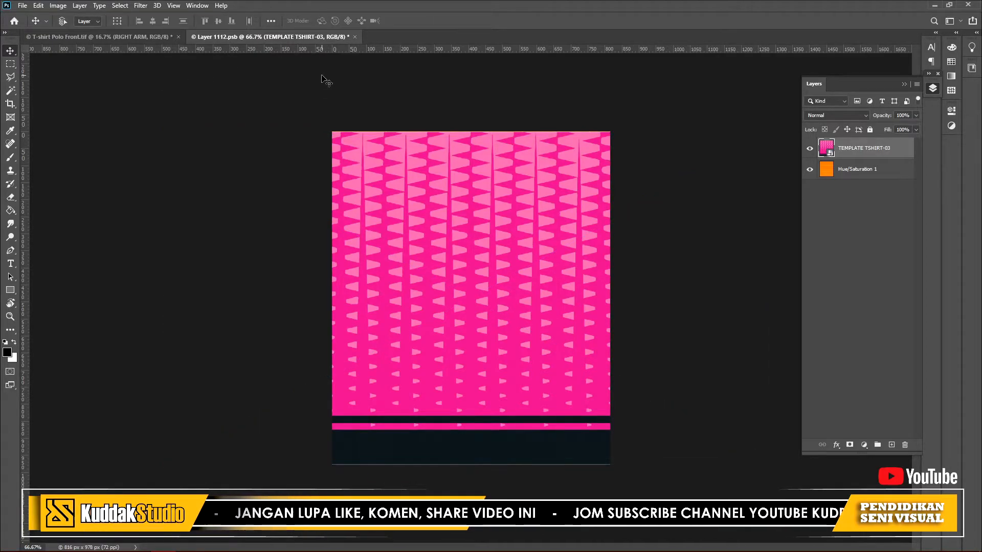
click(354, 37)
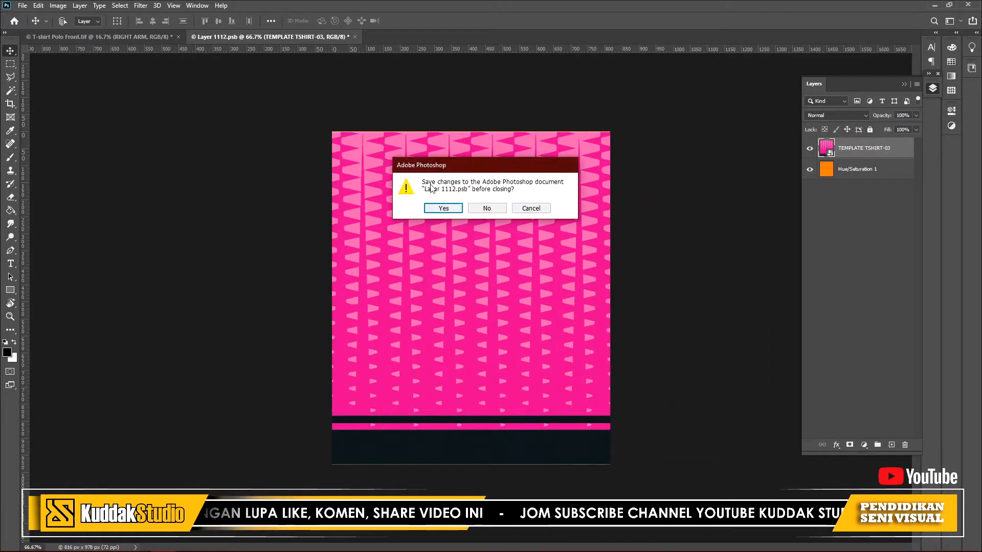
click(443, 208)
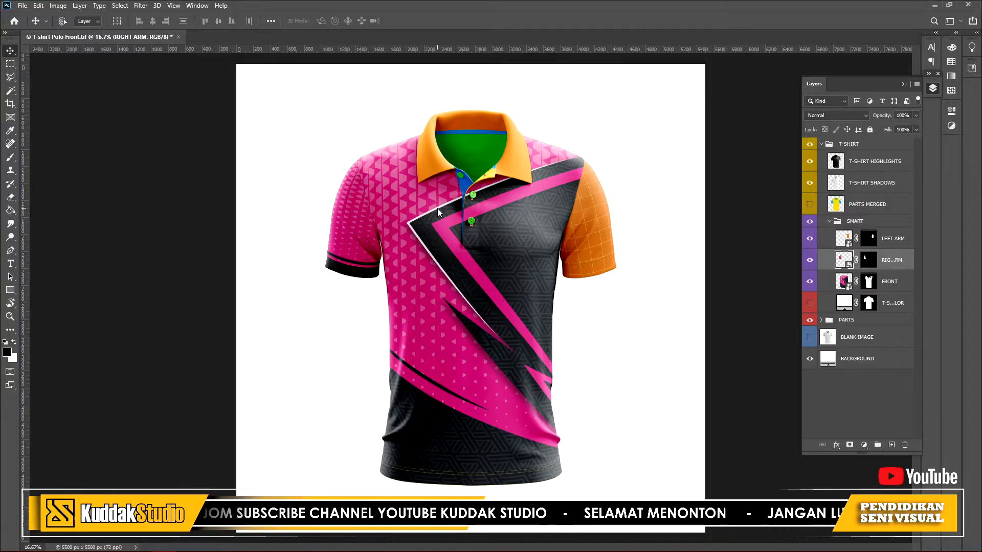
Open the contents of the LEFT ARM smart object for editing.
double_click(845, 244)
mouse_move(137, 547)
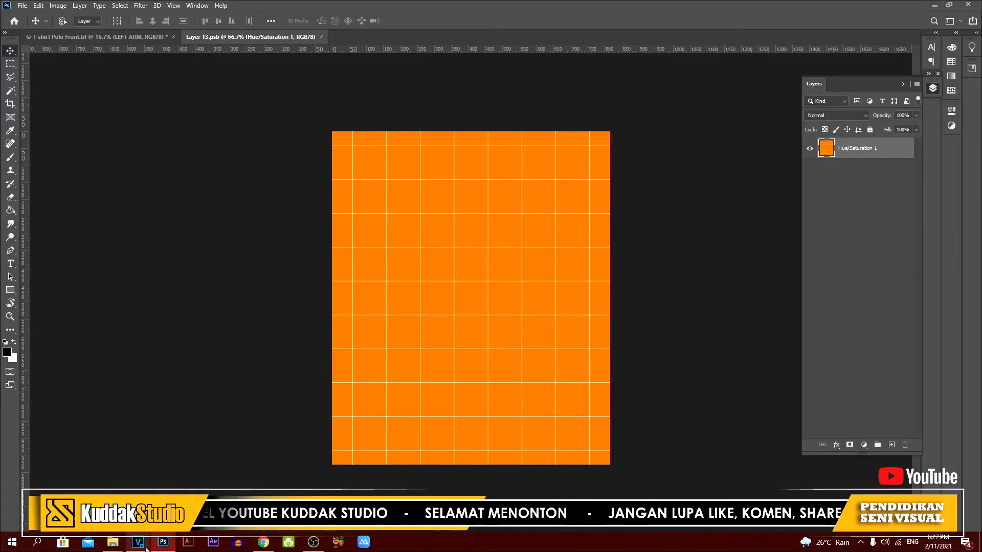
click(158, 468)
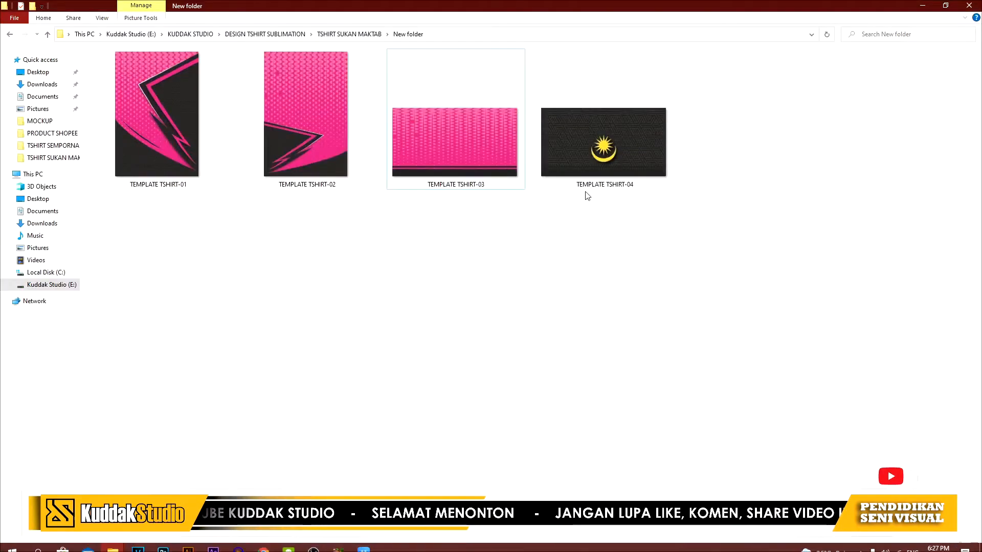
click(139, 544)
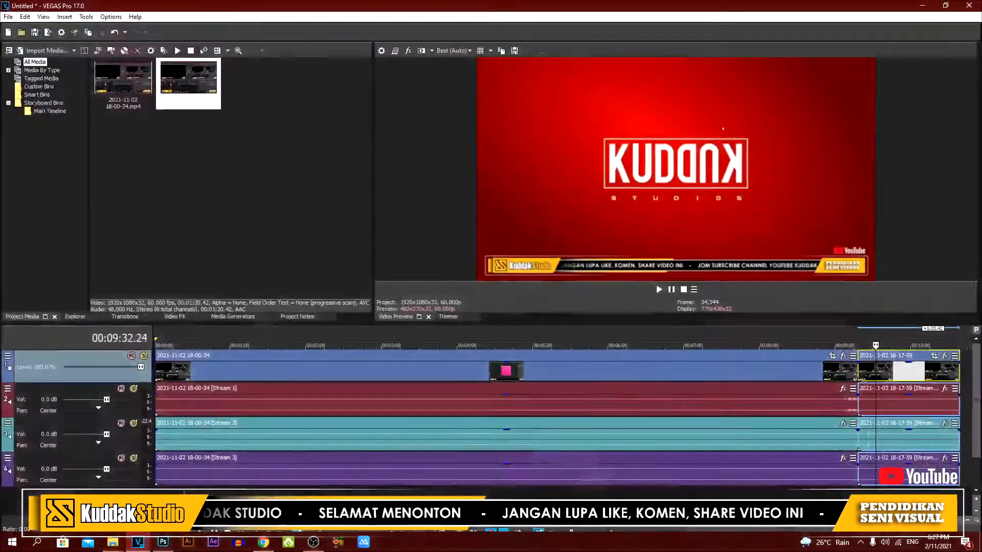
mouse_move(115, 544)
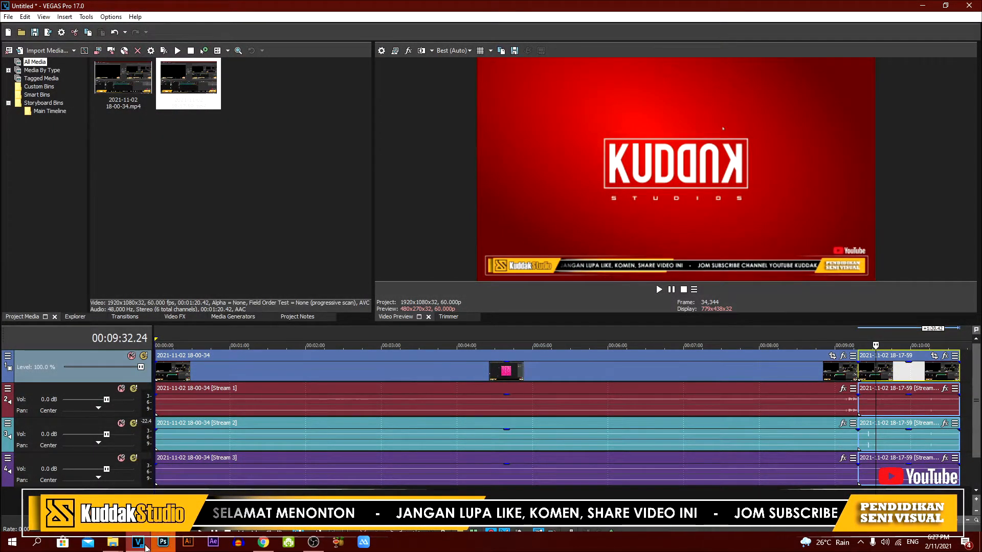
click(161, 544)
Place TEMPLATE TSHIRT-04 from the New folder window in File Explorer into the open LEFT ARM contents.
mouse_move(113, 543)
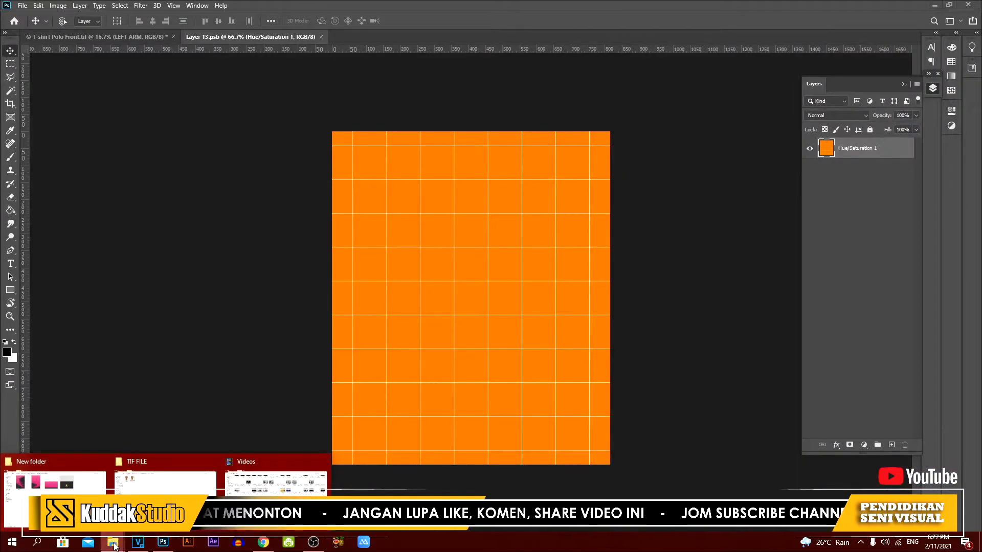
click(81, 511)
click(414, 294)
drag(602, 175, 462, 275)
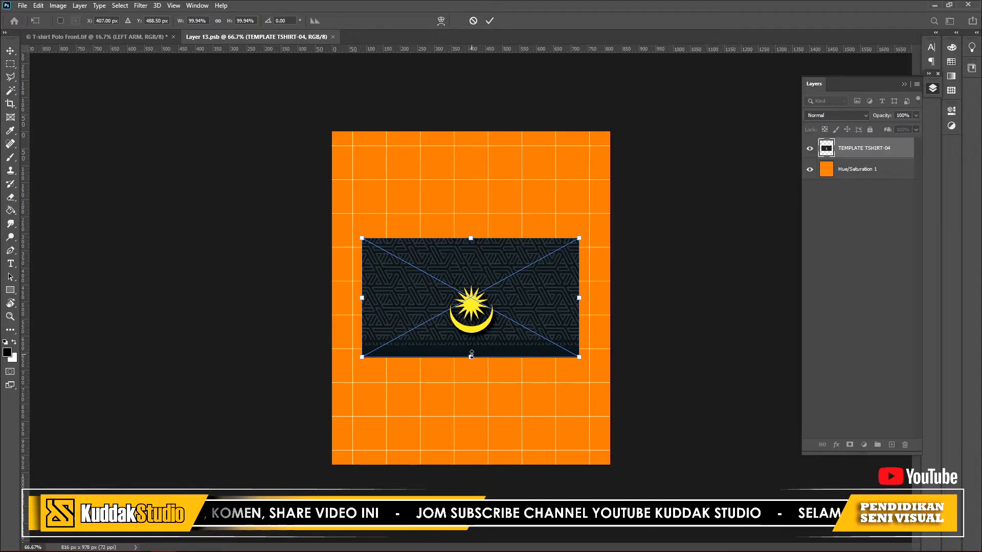
Scale the TEMPLATE TSHIRT-04 design to the full canvas height, about 279%, and save and close the LEFT ARM contents.
drag(471, 354, 465, 458)
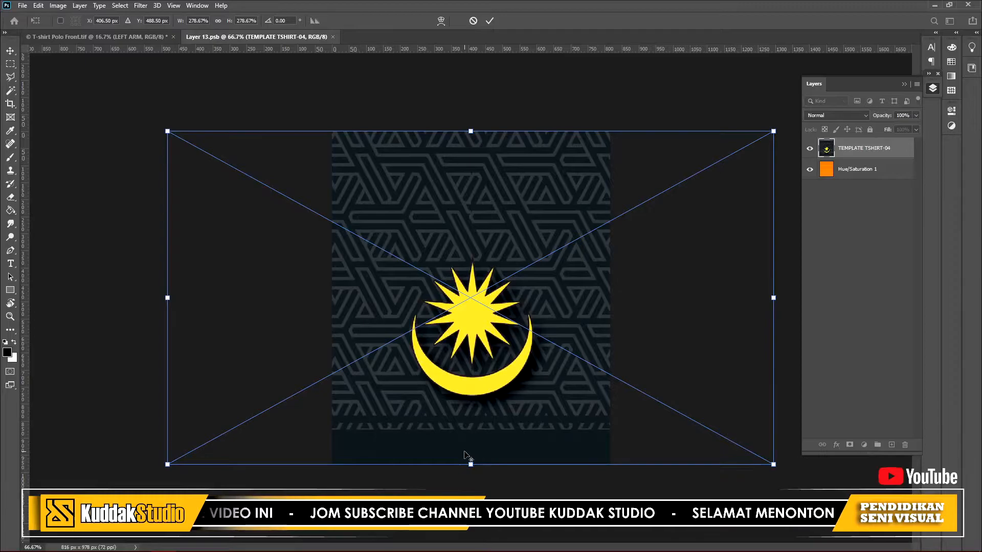
key(Return)
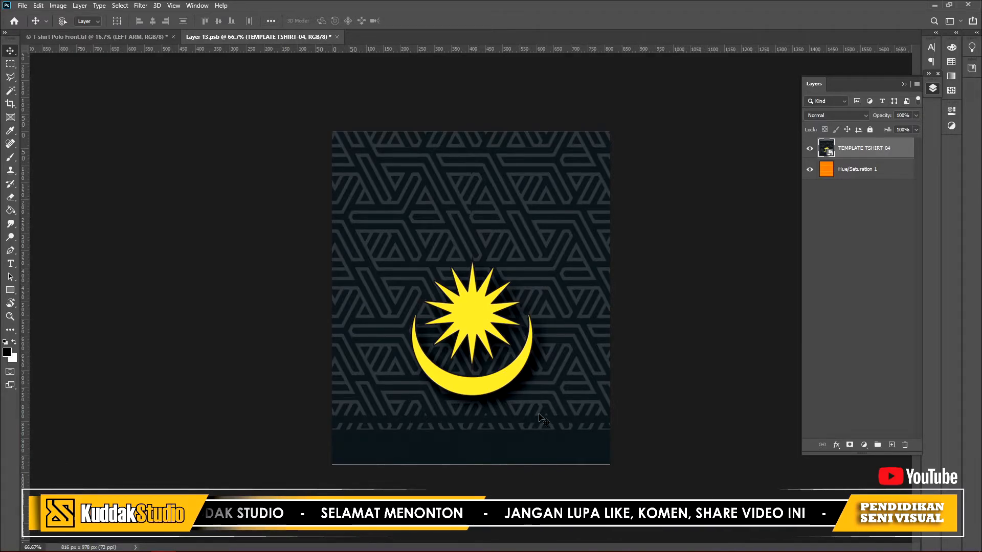
click(338, 37)
click(457, 212)
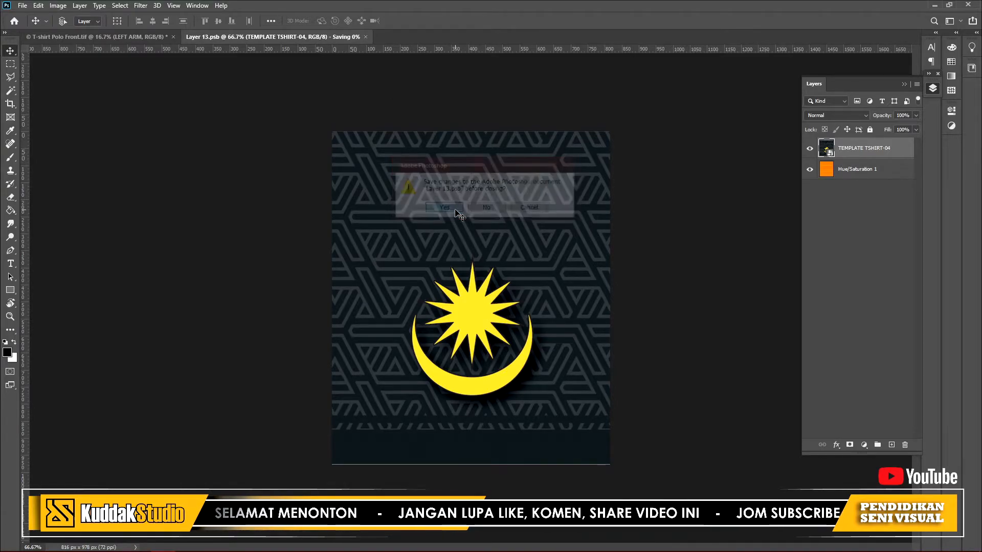
Reopen the LEFT ARM contents and shift the TEMPLATE TSHIRT-04 design slightly to the right, saving the change back to the mockup.
scroll(633, 217, up, 4)
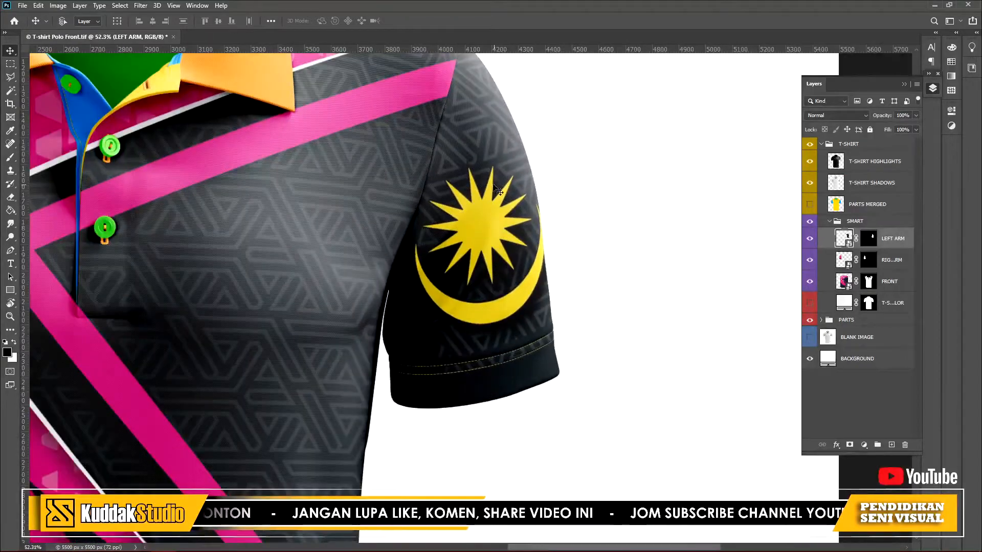
scroll(475, 278, down, 2)
scroll(476, 278, down, 3)
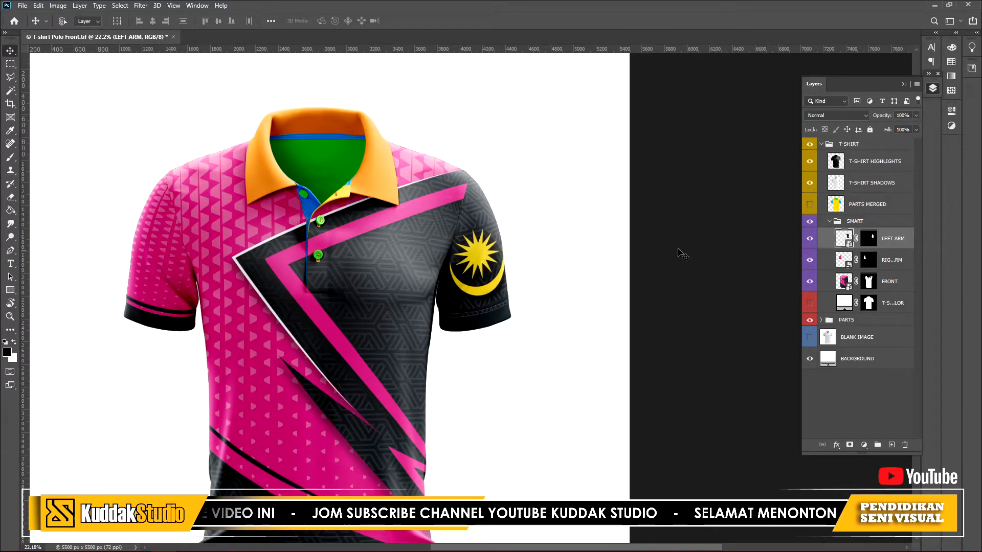
double_click(844, 238)
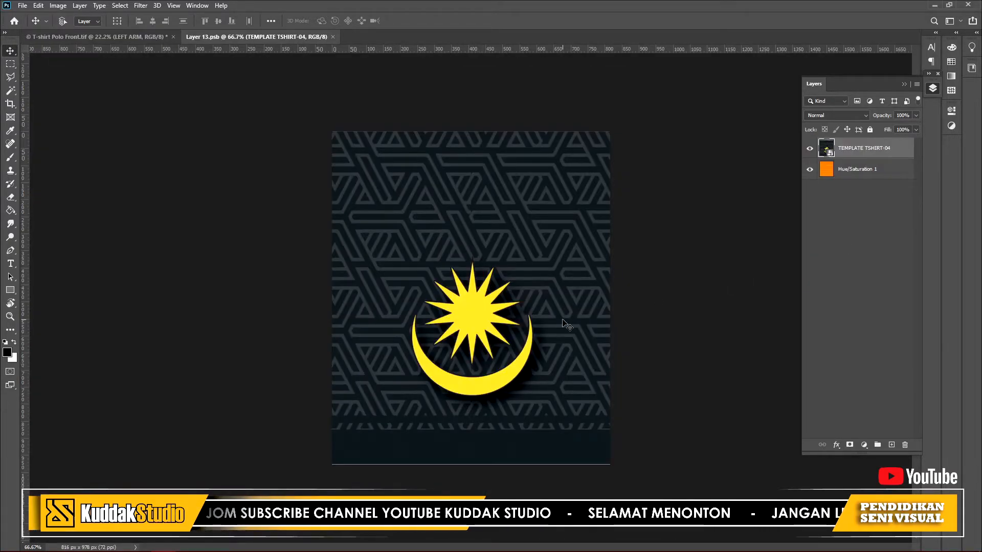
drag(530, 337, 572, 336)
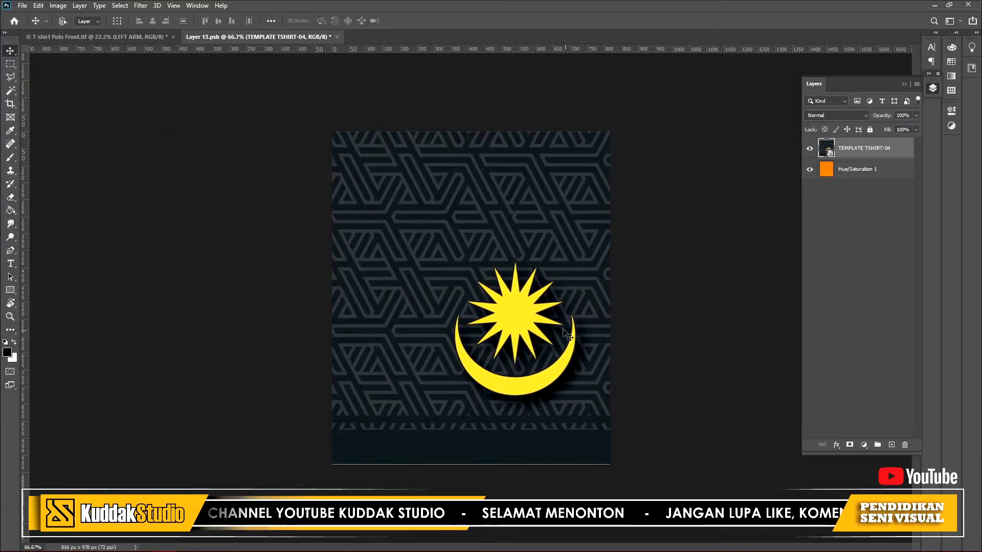
click(339, 37)
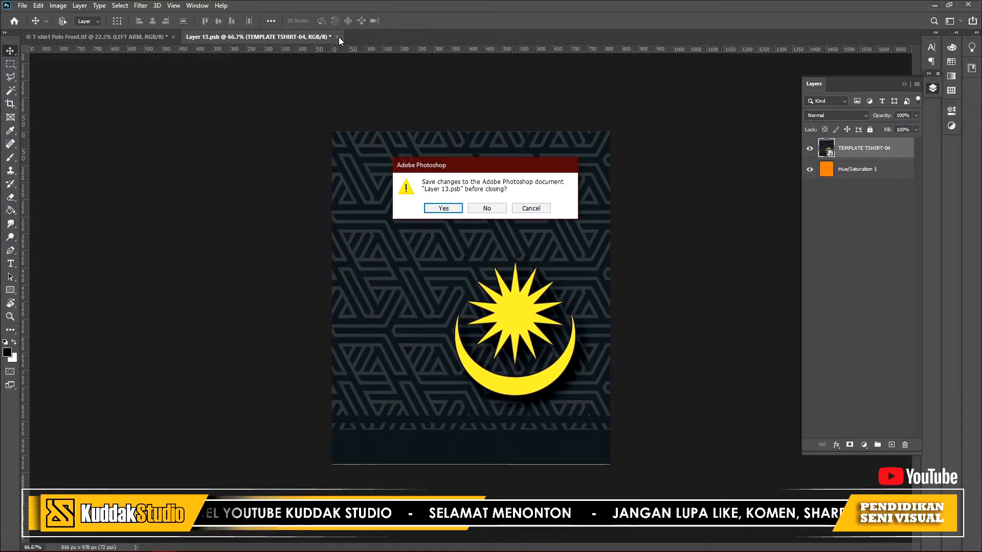
click(449, 207)
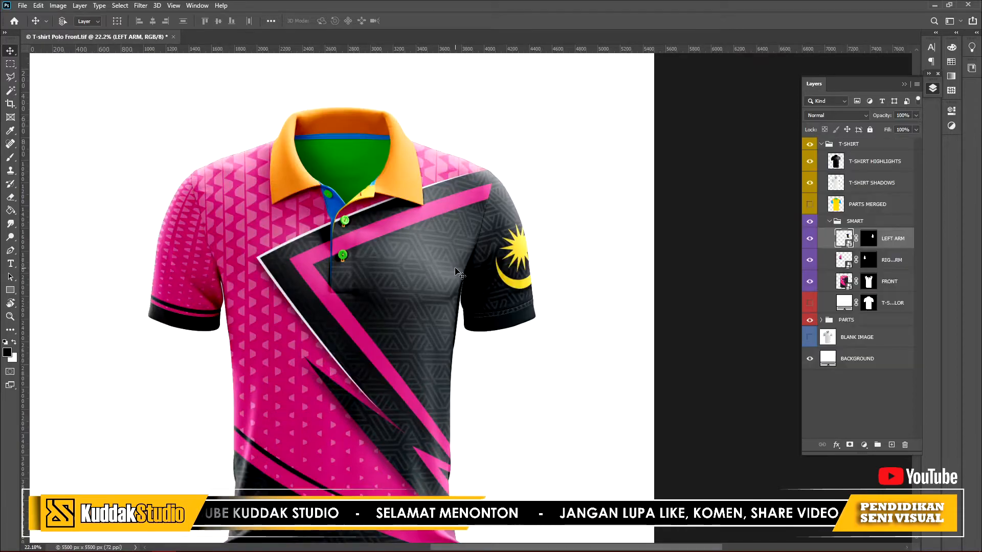
scroll(458, 274, down, 3)
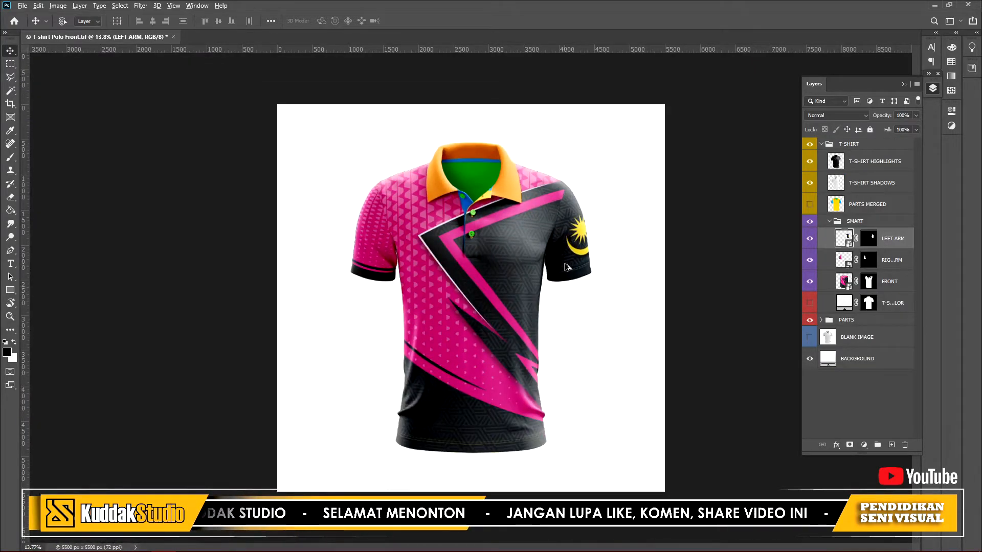
key(ctrl+plus)
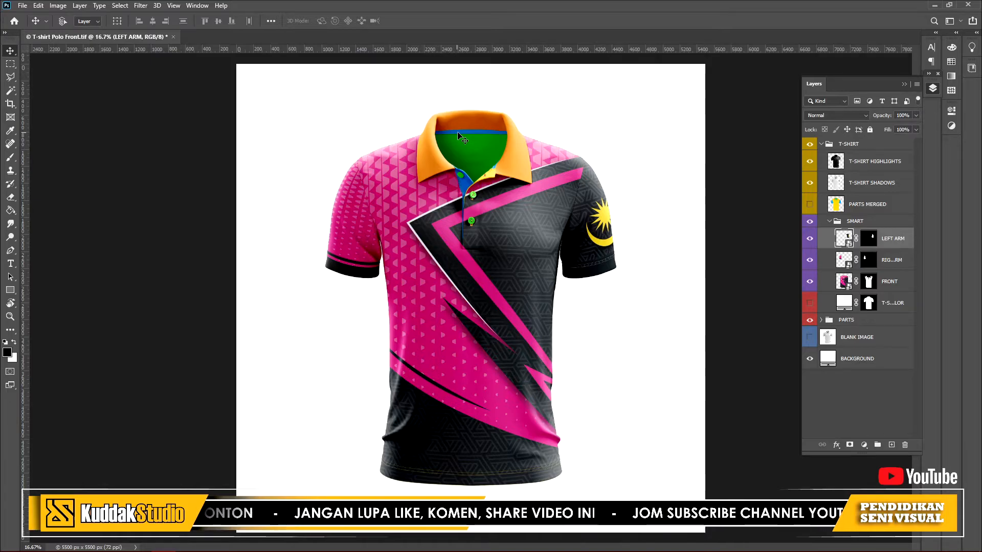
Collapse the SMART layer group and expand the PARTS group to show its garment color layers.
scroll(506, 133, up, 4)
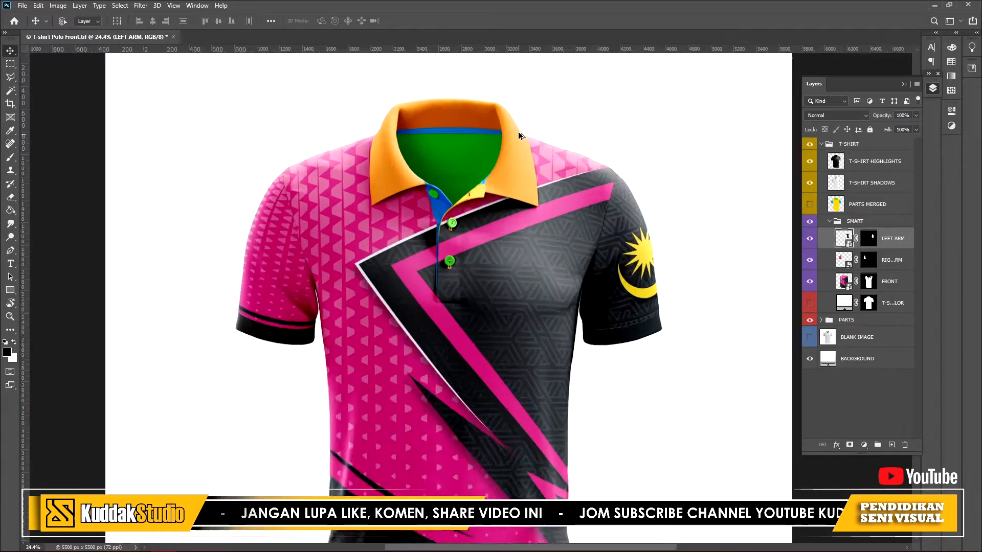
scroll(503, 141, down, 1)
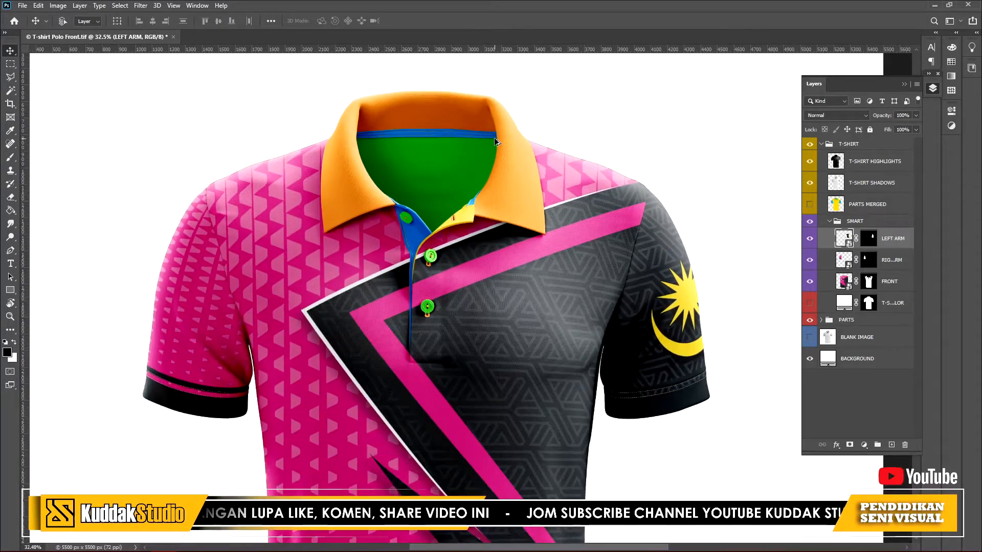
drag(567, 123, 599, 155)
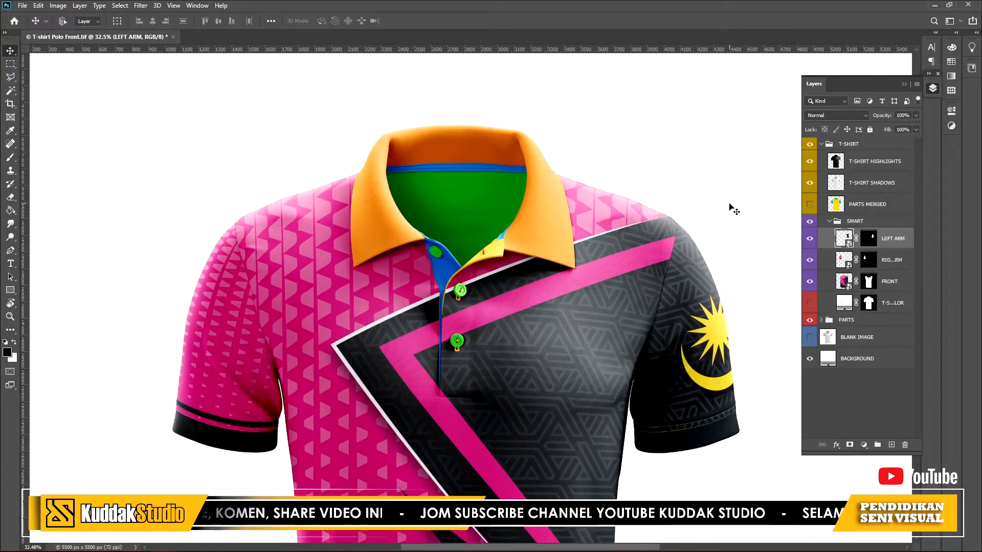
click(830, 221)
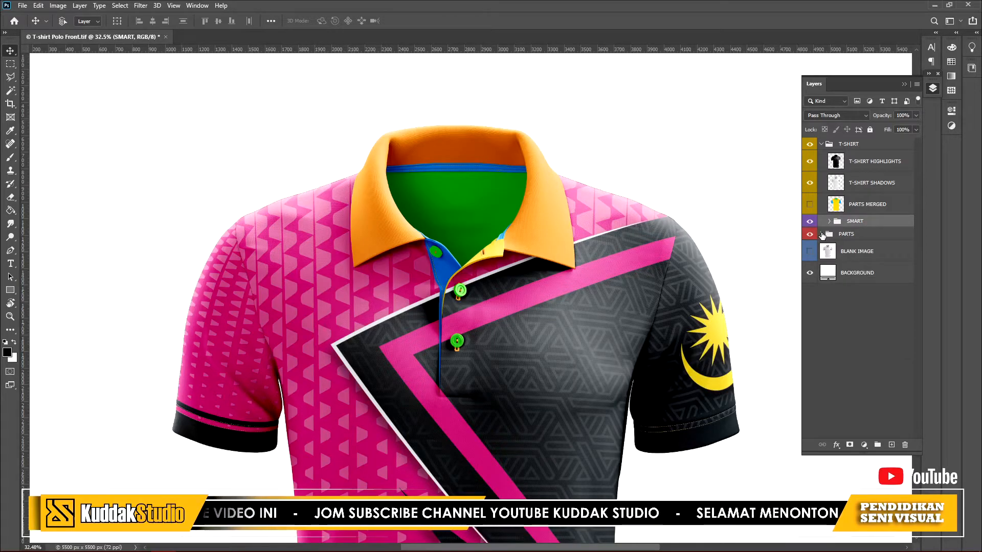
click(822, 235)
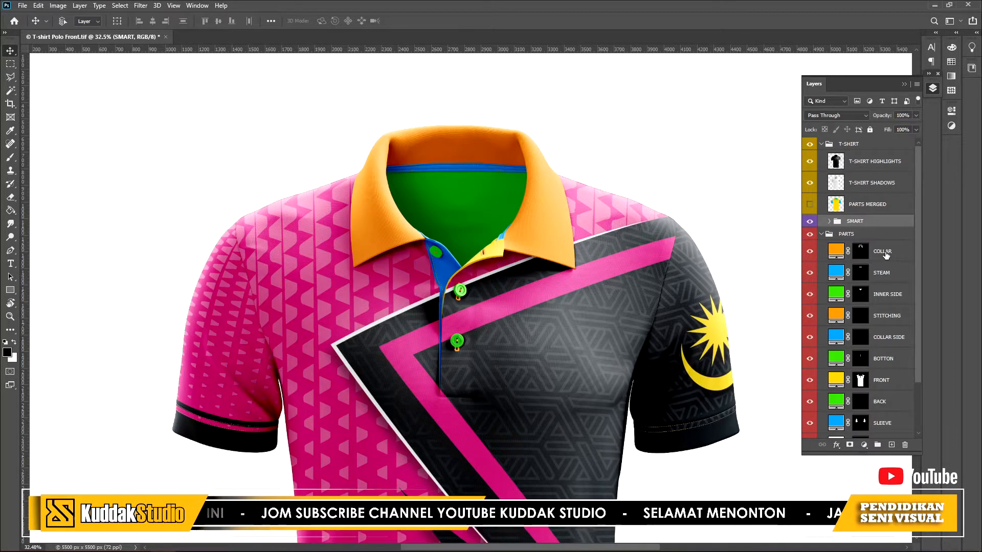
scroll(890, 256, down, 1)
scroll(887, 240, down, 1)
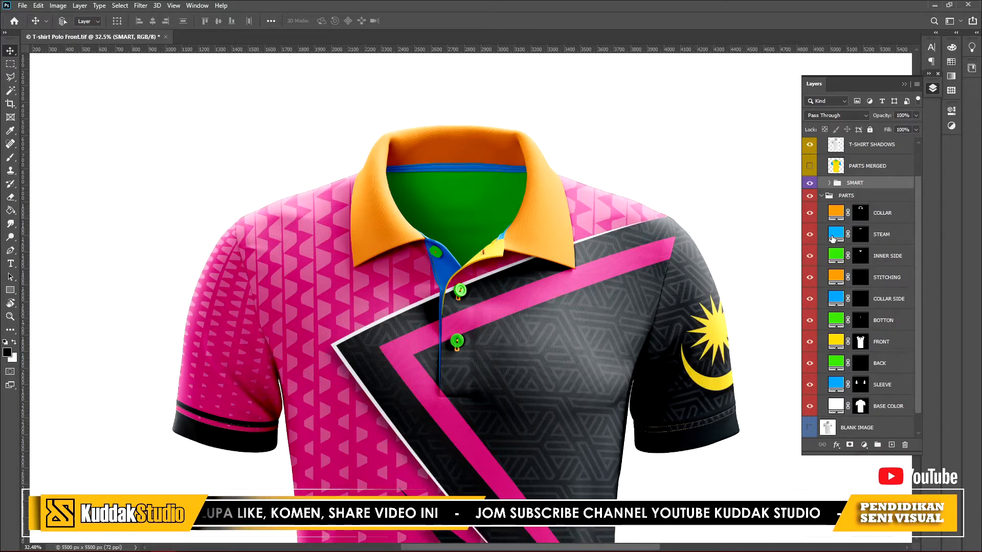
Recolor the COLLAR fill layer to near-black #07070b, sampled from the black area of the shirt front.
double_click(836, 214)
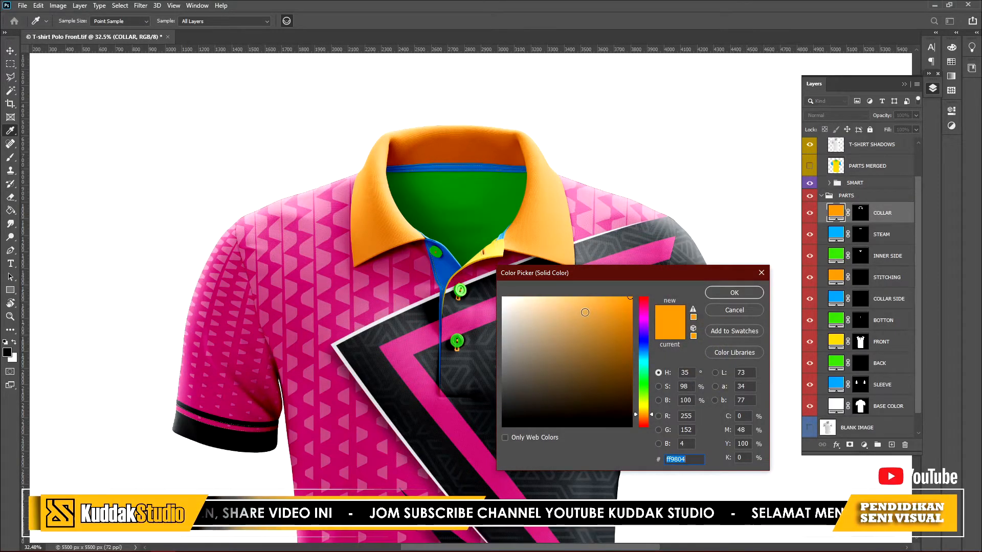
mouse_move(603, 313)
mouse_down()
mouse_move(573, 327)
mouse_move(521, 408)
mouse_move(583, 330)
mouse_move(594, 331)
mouse_up()
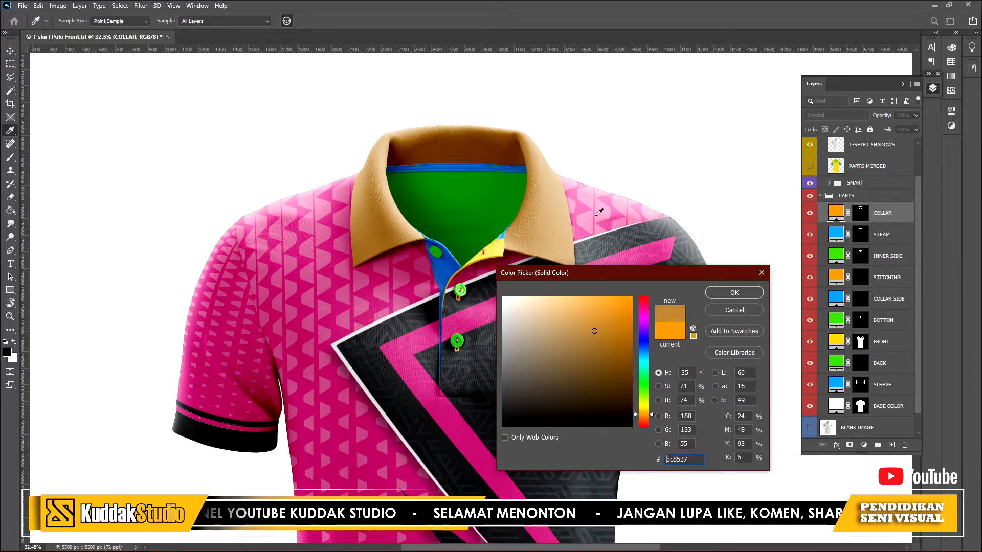
click(432, 306)
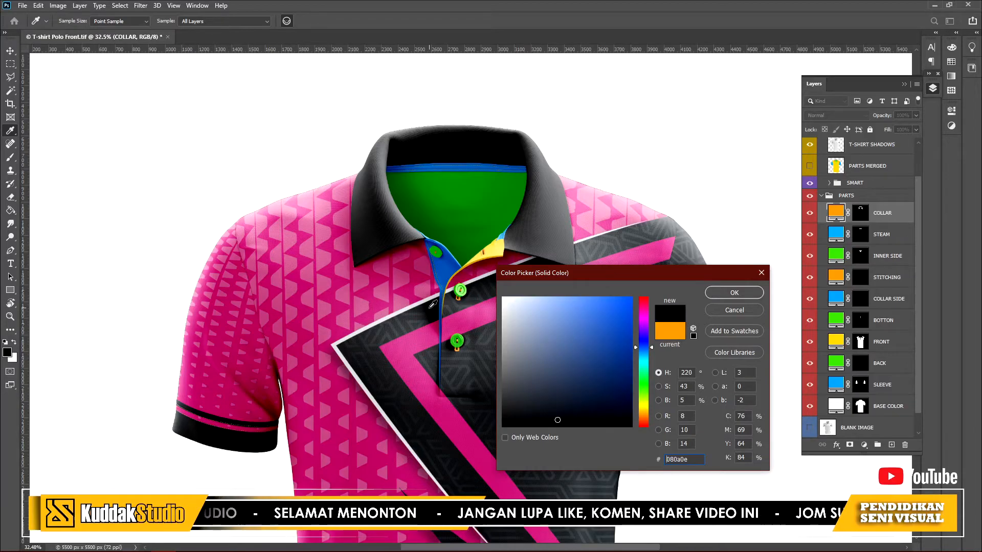
click(366, 296)
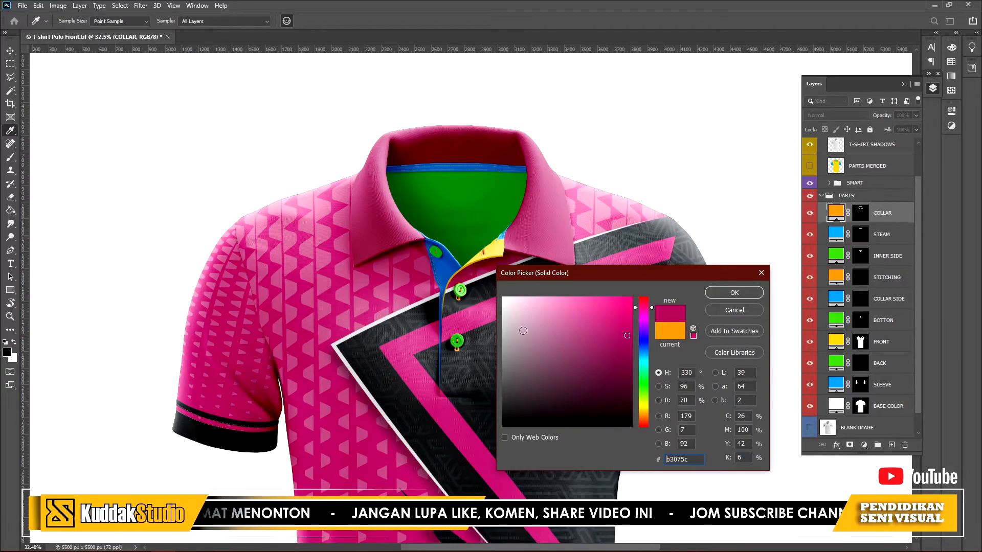
click(431, 304)
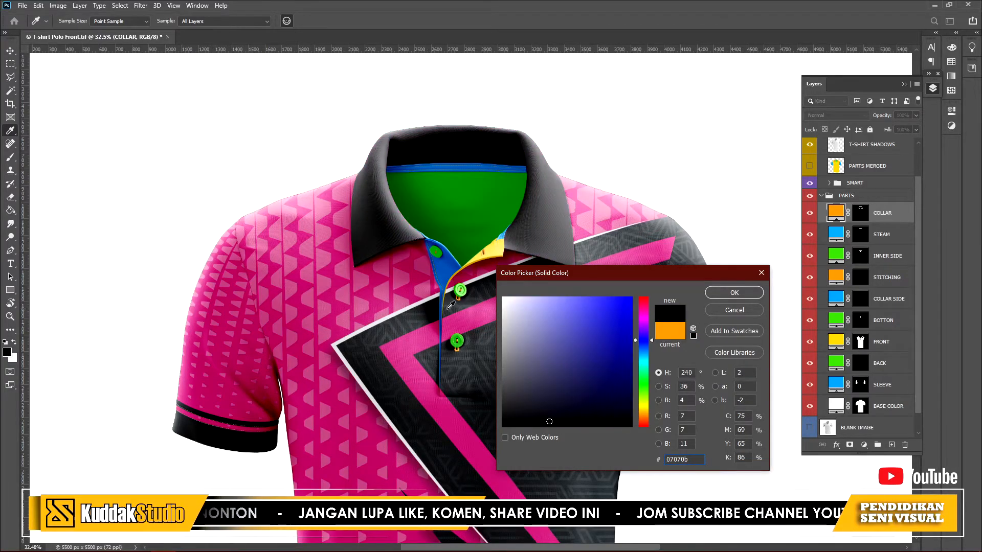
click(712, 293)
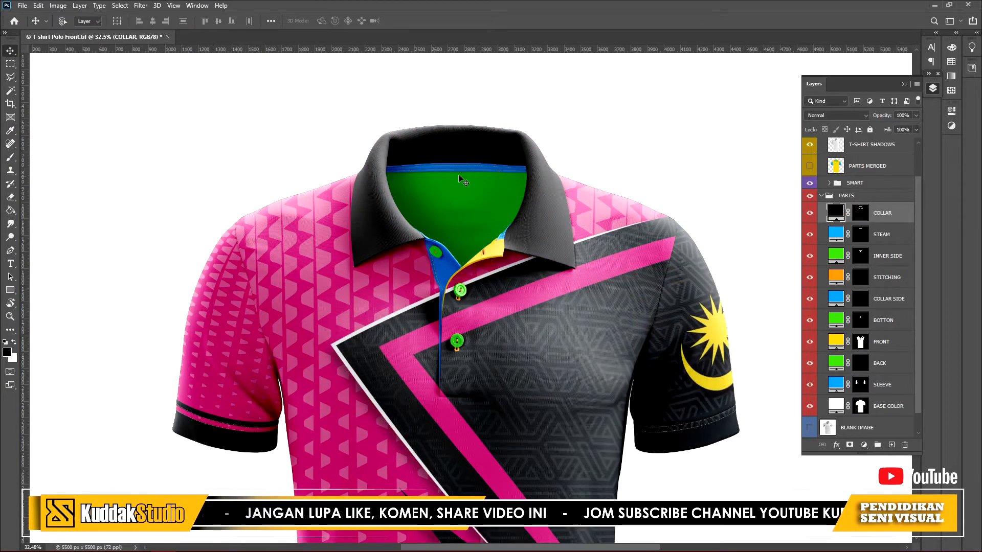
Recolor the STEAM fill layer to dark pink #9e0044, sampled from the shirt's pink pattern.
scroll(461, 168, up, 3)
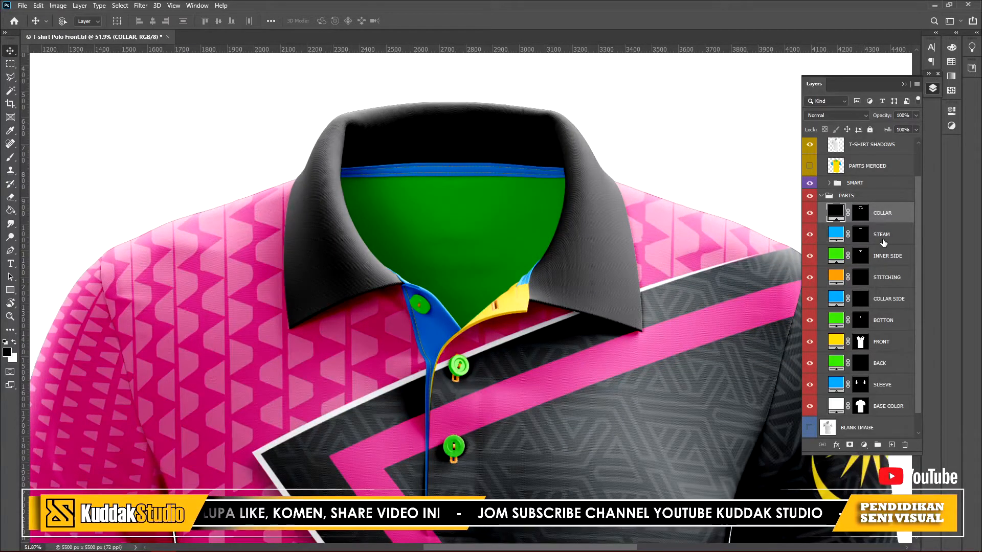
click(837, 236)
double_click(836, 236)
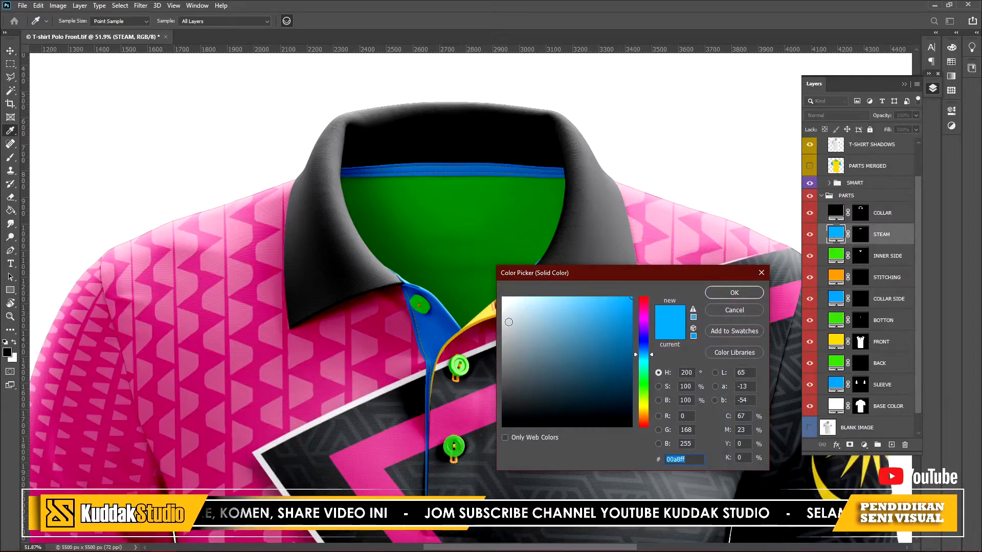
click(316, 326)
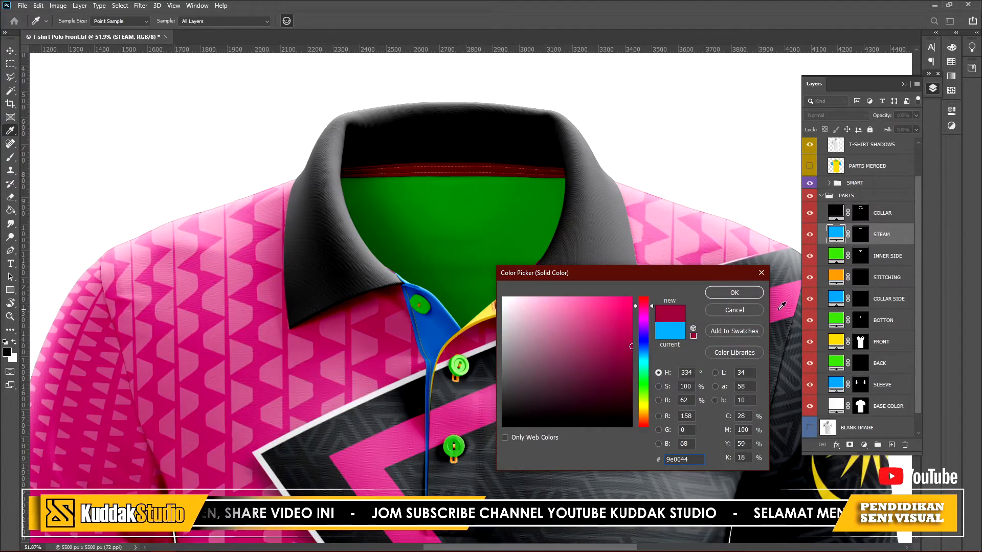
click(744, 290)
Recolor the INNER SIDE fill layer to a muted pink, #8b4d6a, starting from a pink sampled on the shirt.
click(837, 256)
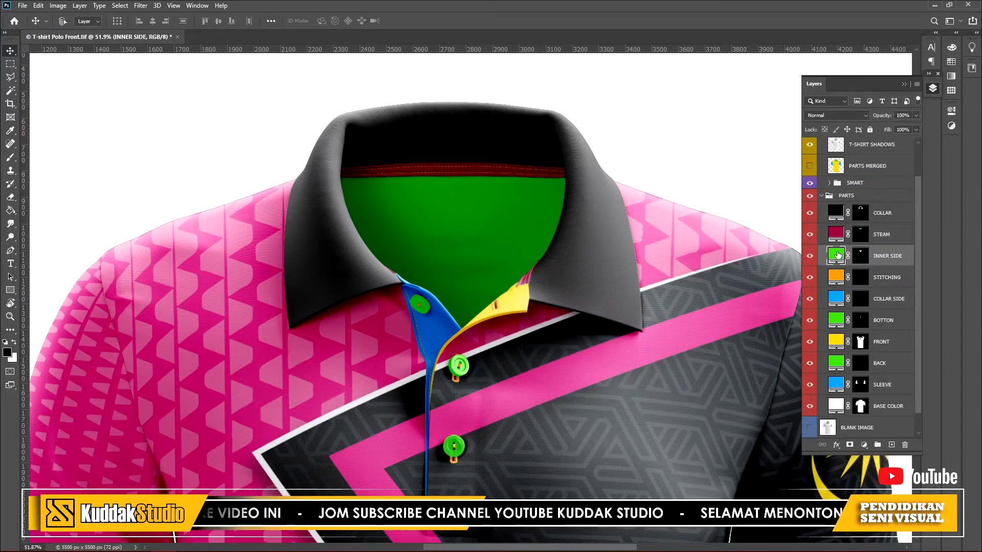
double_click(837, 256)
click(378, 323)
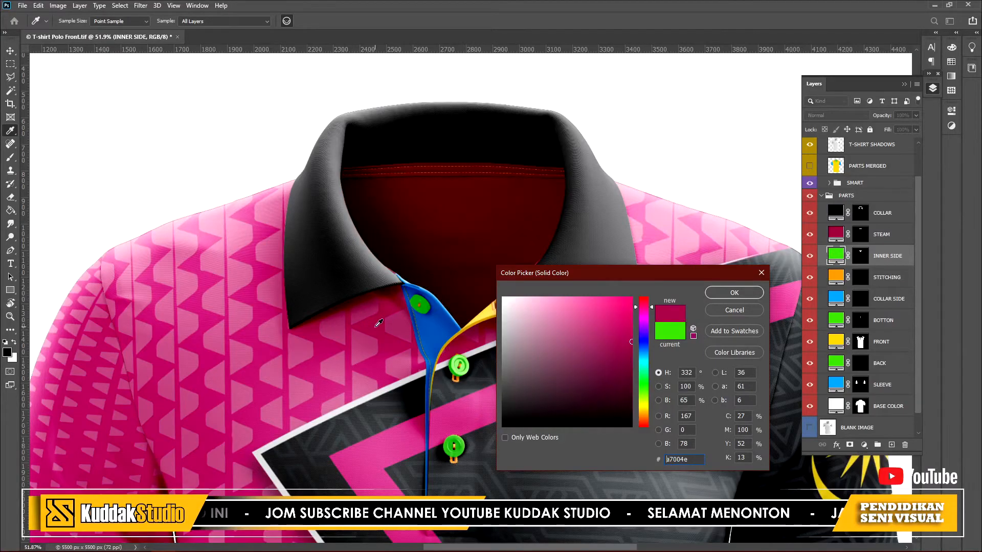
drag(617, 344, 561, 356)
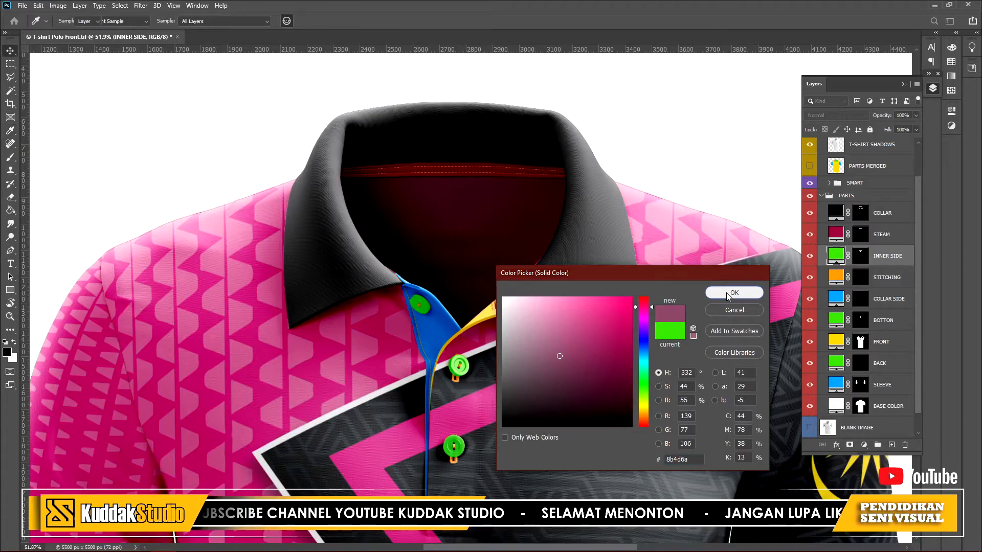
click(727, 293)
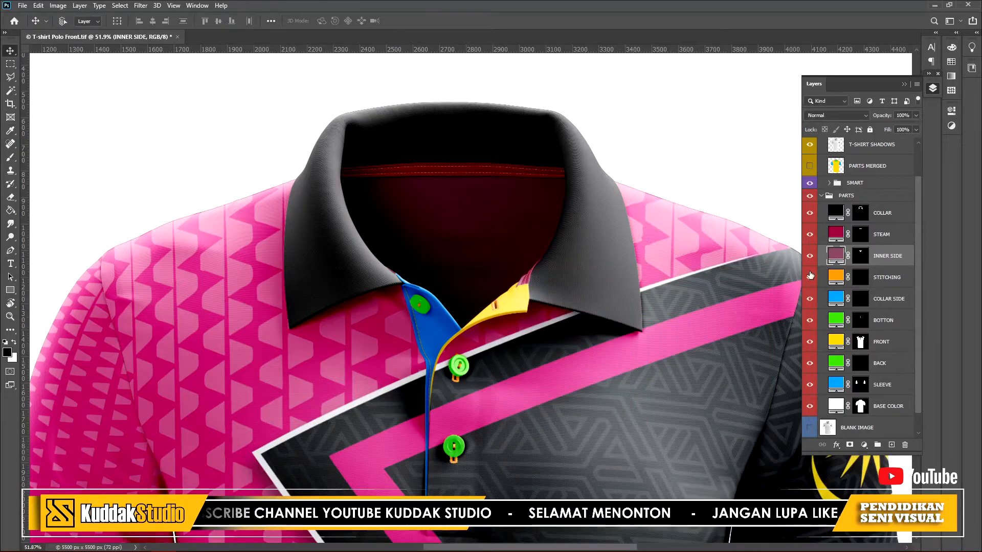
Set the STITCHING fill layer's color to white, #ffffff.
double_click(837, 278)
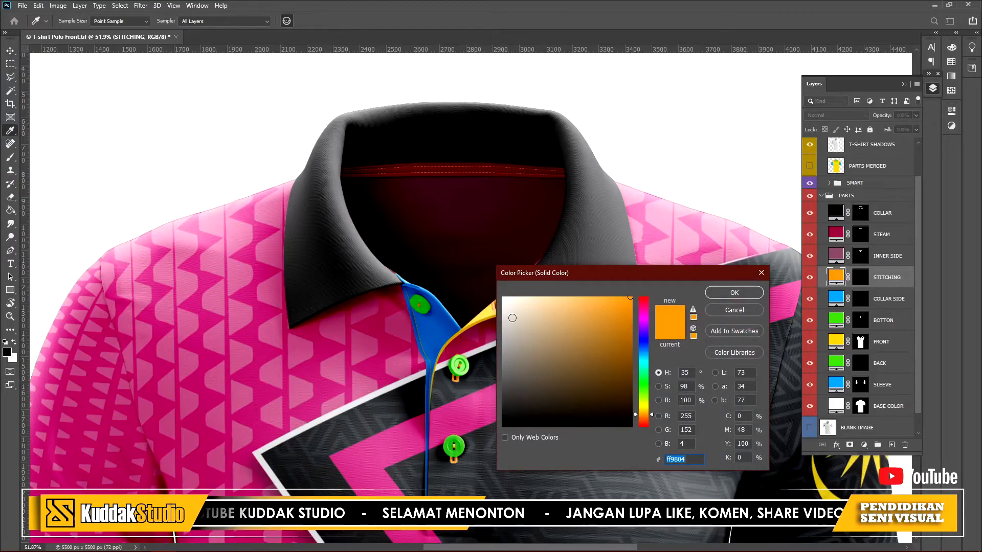
text(ffffff)
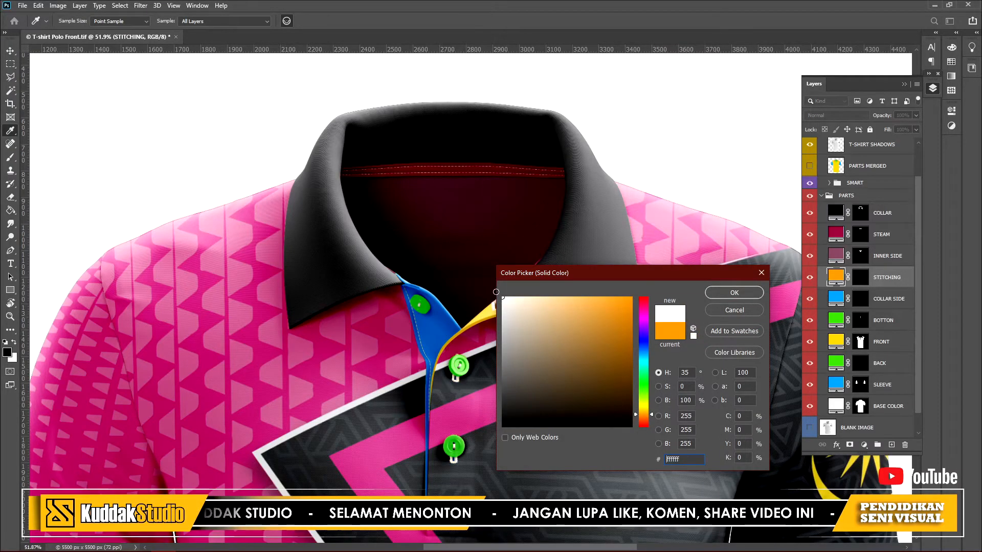
click(733, 293)
Recolor the COLLAR SIDE fill layer to pink #a7004d, sampled from the shirt pattern below the collar.
scroll(724, 290, down, 2)
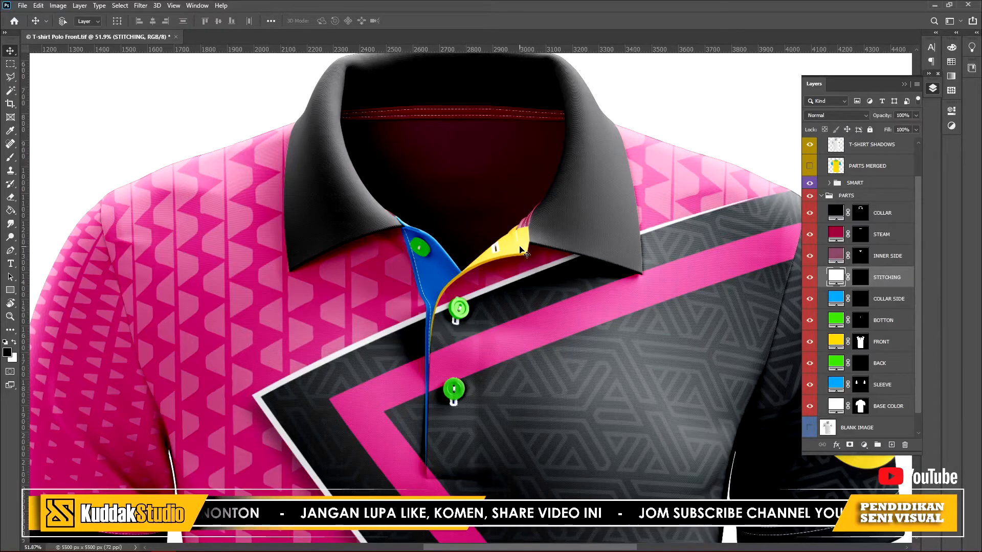
double_click(836, 299)
click(377, 266)
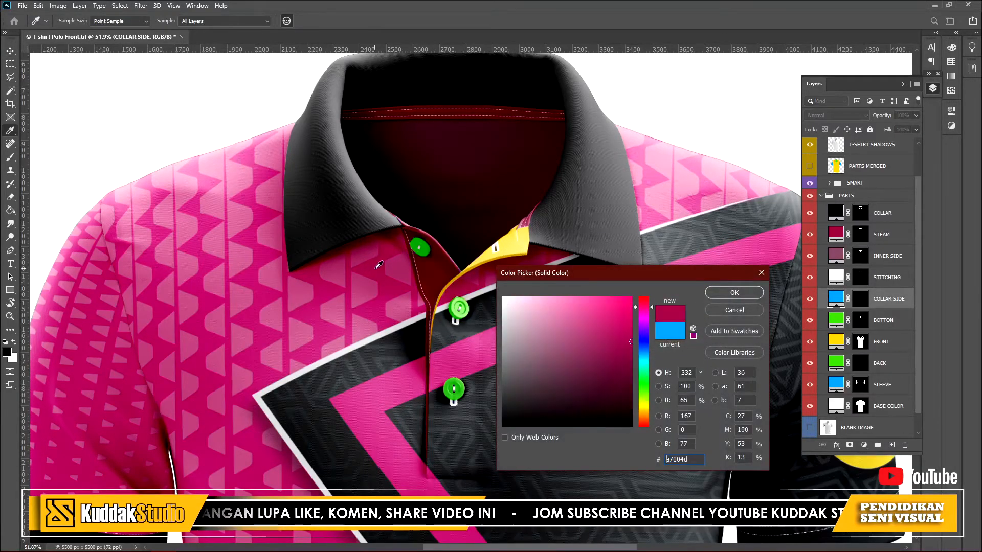
click(718, 292)
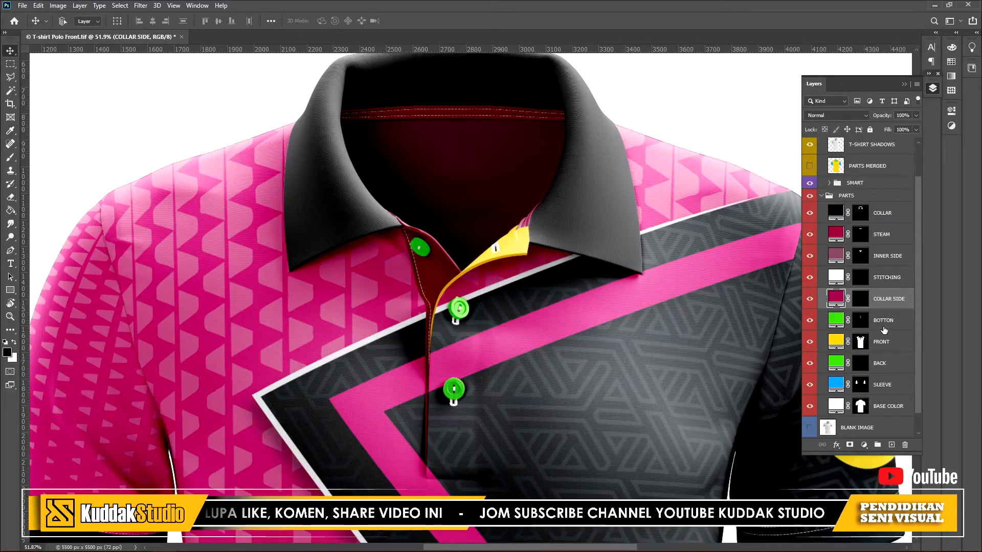
Recolor the FRONT fill layer in the PARTS group to pink #a6024c, sampled from the shirt beside the placket.
double_click(835, 344)
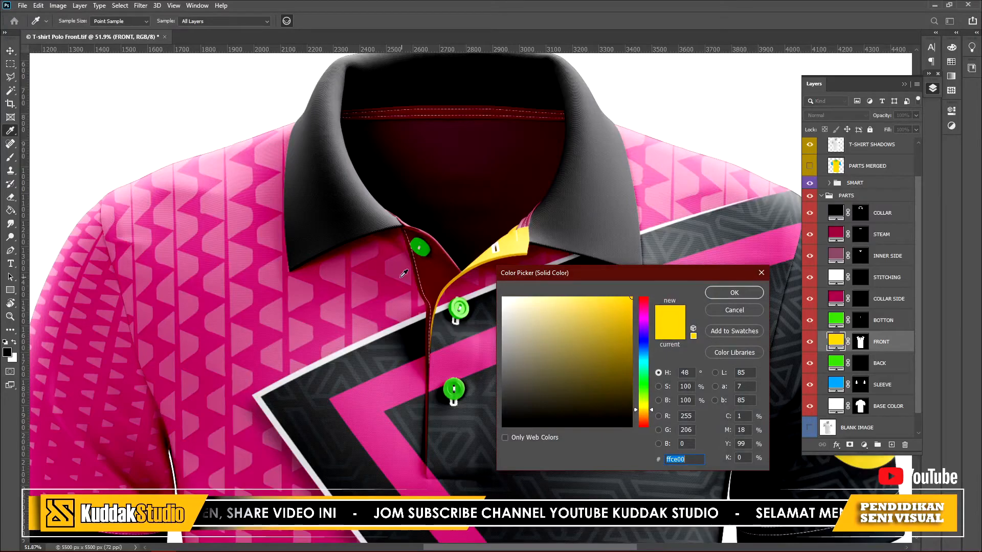
click(403, 274)
click(747, 290)
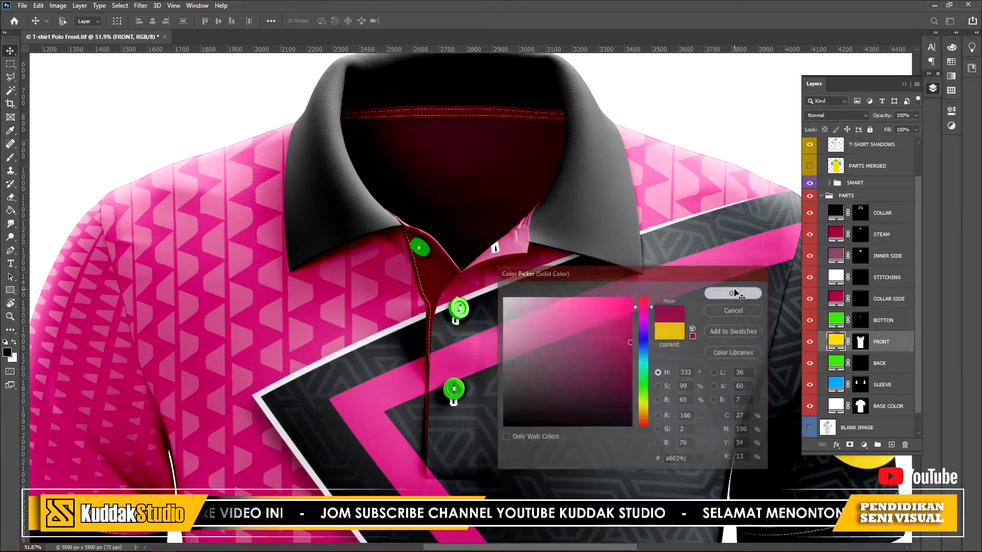
Set the BOTTON fill layer's color to white, #ffffff.
scroll(734, 288, down, 1)
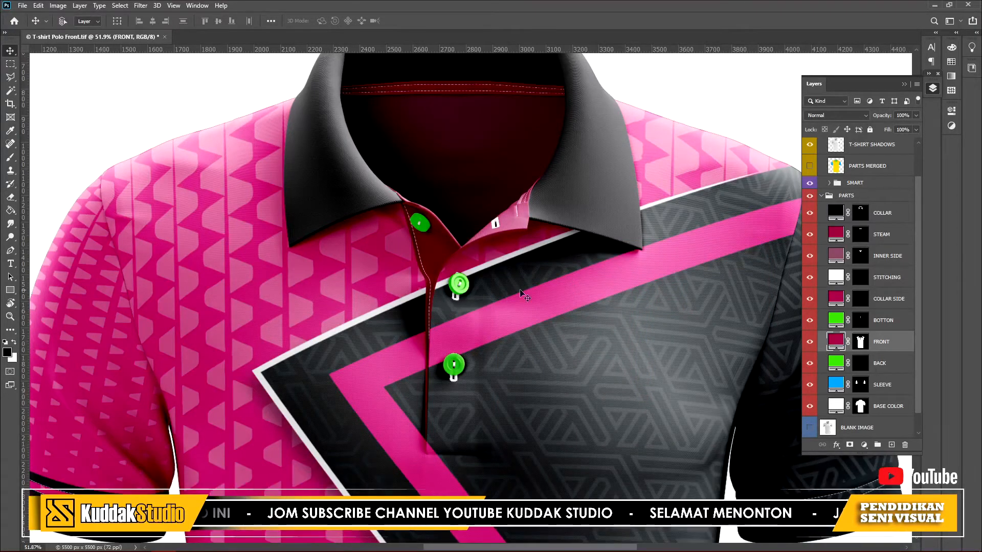
double_click(835, 320)
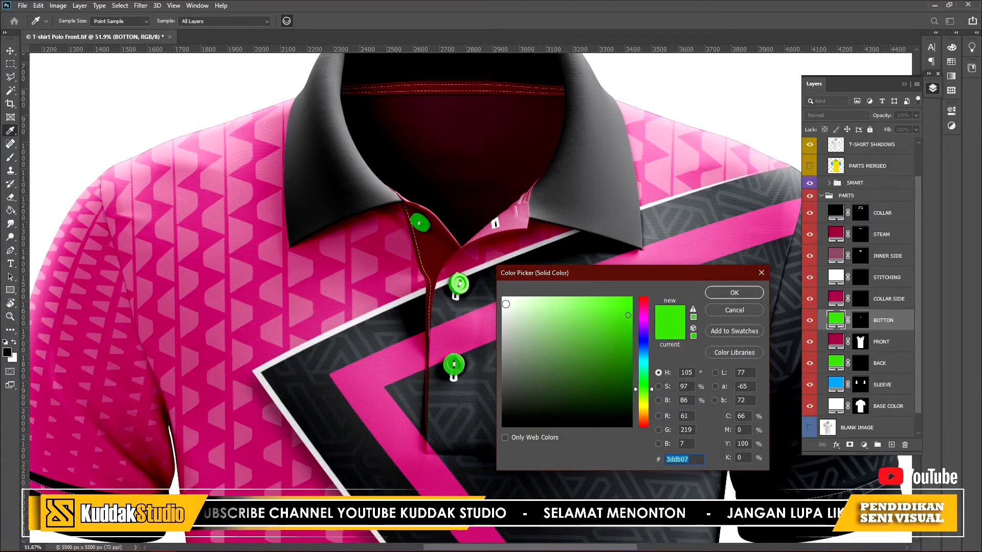
text(ffffff)
click(734, 293)
key(v)
key(ctrl+0)
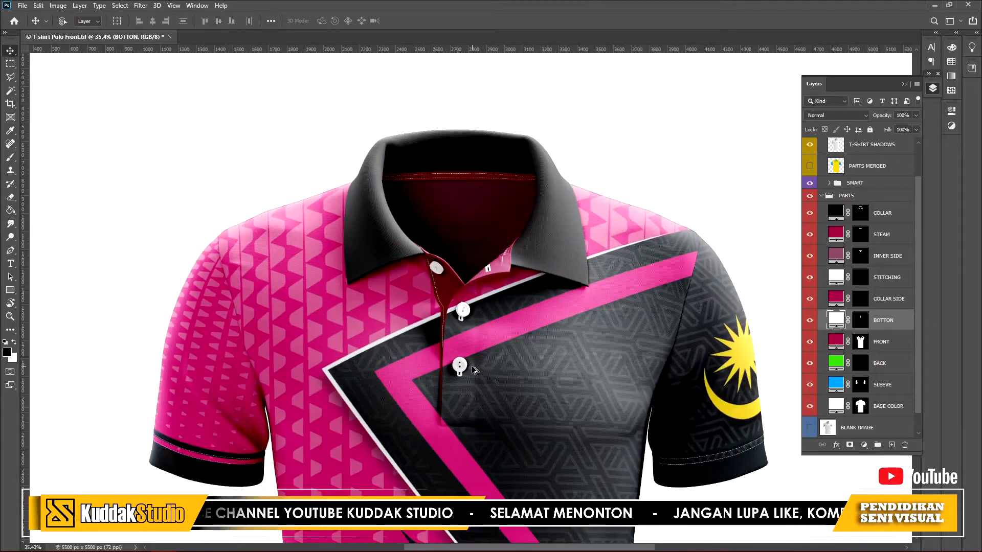